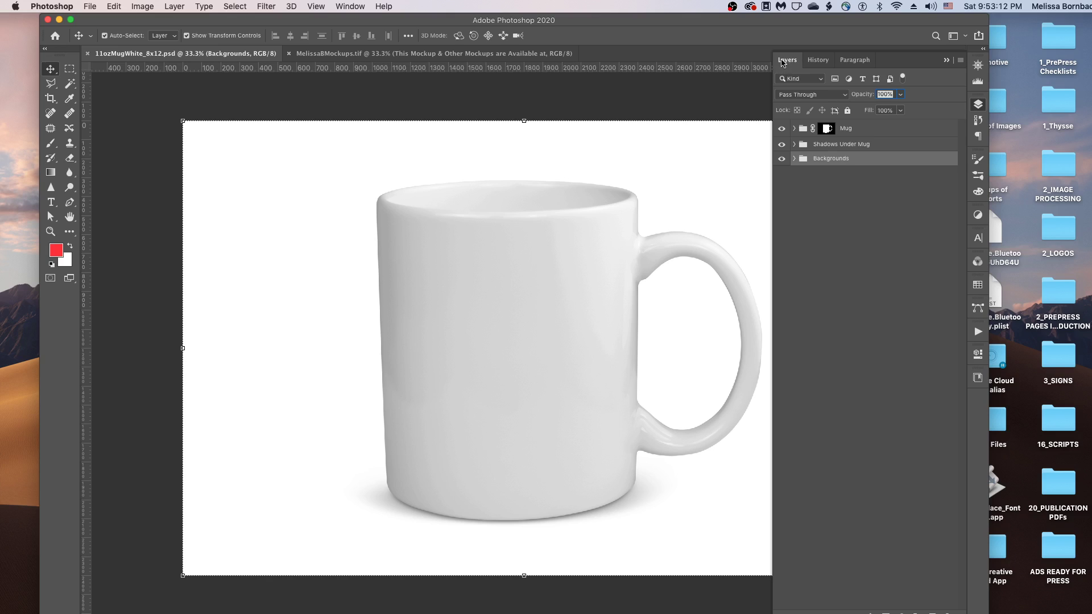
Show the Design - Mug1 layer in the Mug group and open its smart object for editing.
click(350, 7)
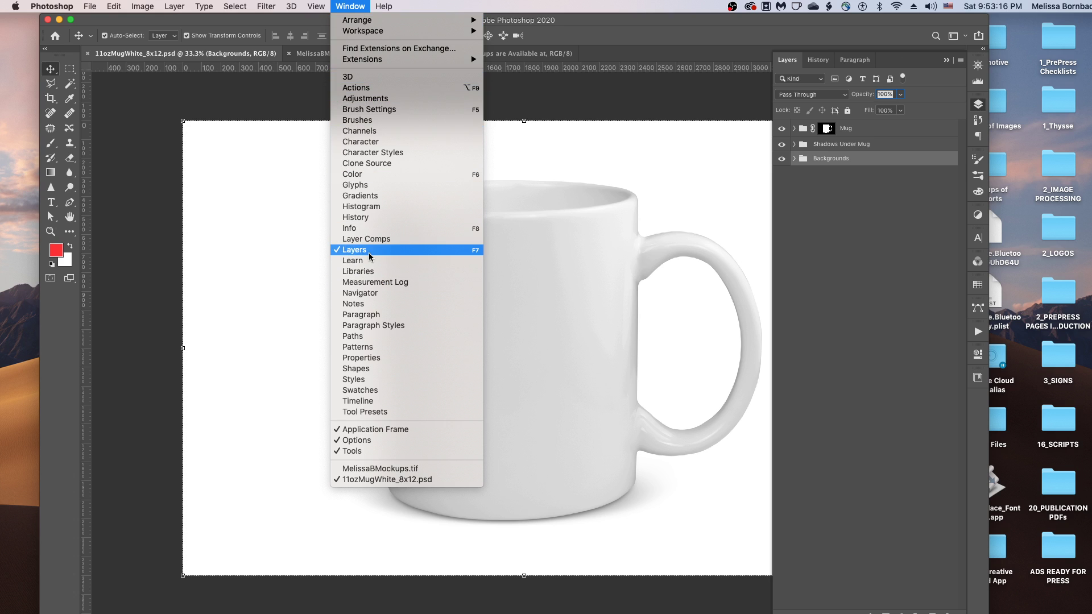
click(823, 248)
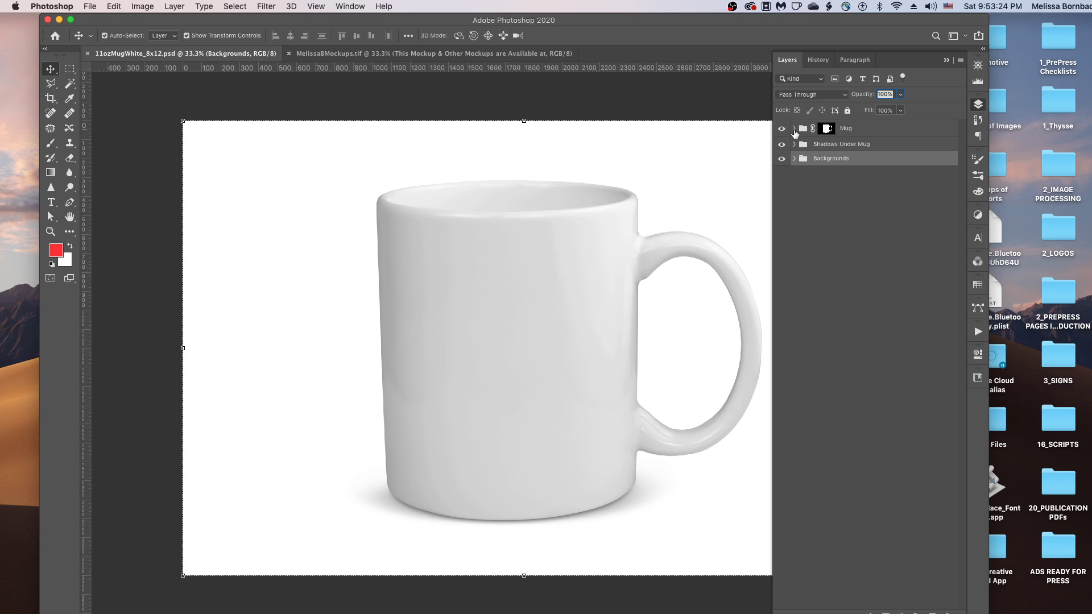
click(794, 129)
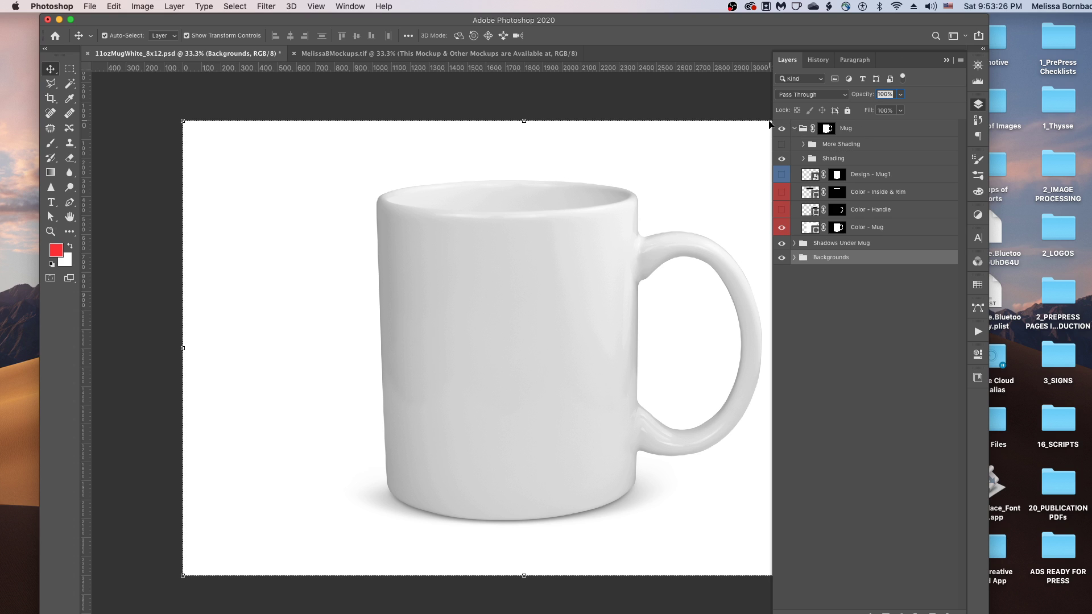
click(781, 174)
double_click(810, 175)
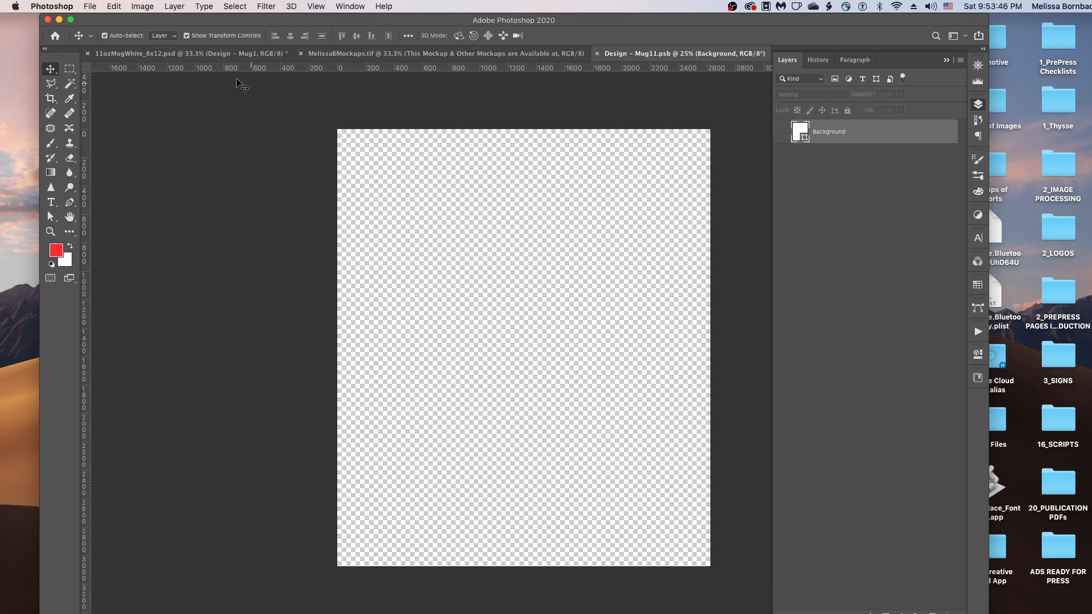
Open background-2416312_4_5Ratio.jpg from the 1_Art folder.
click(92, 8)
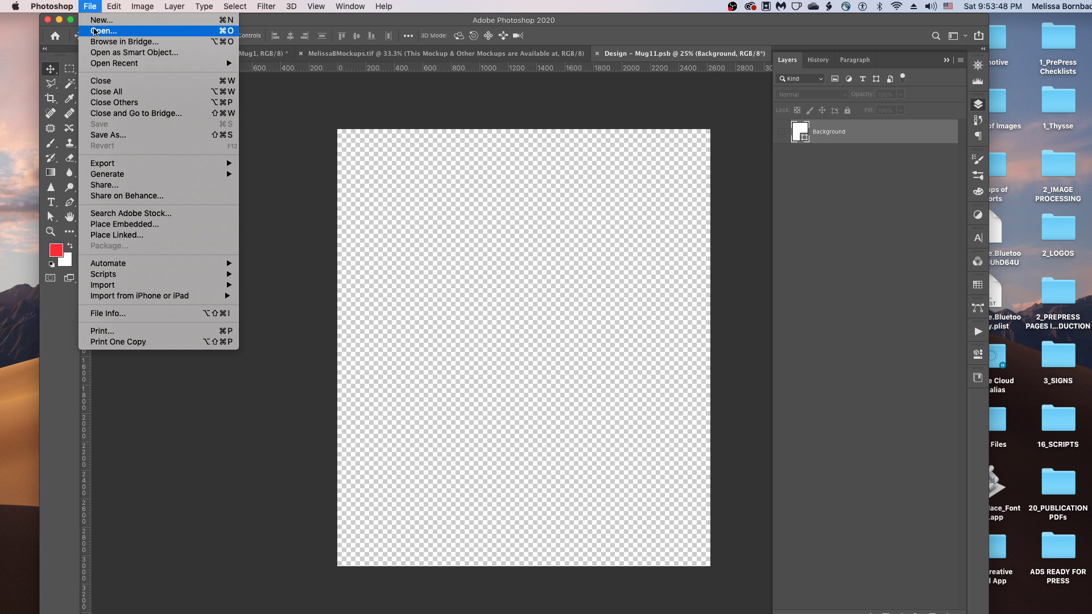
click(98, 19)
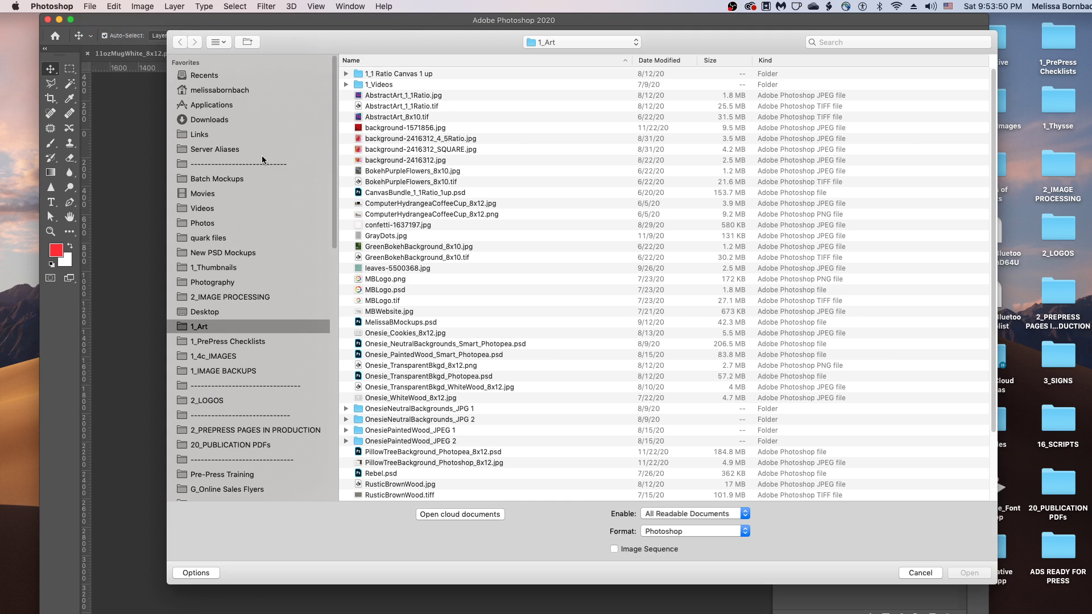
click(378, 128)
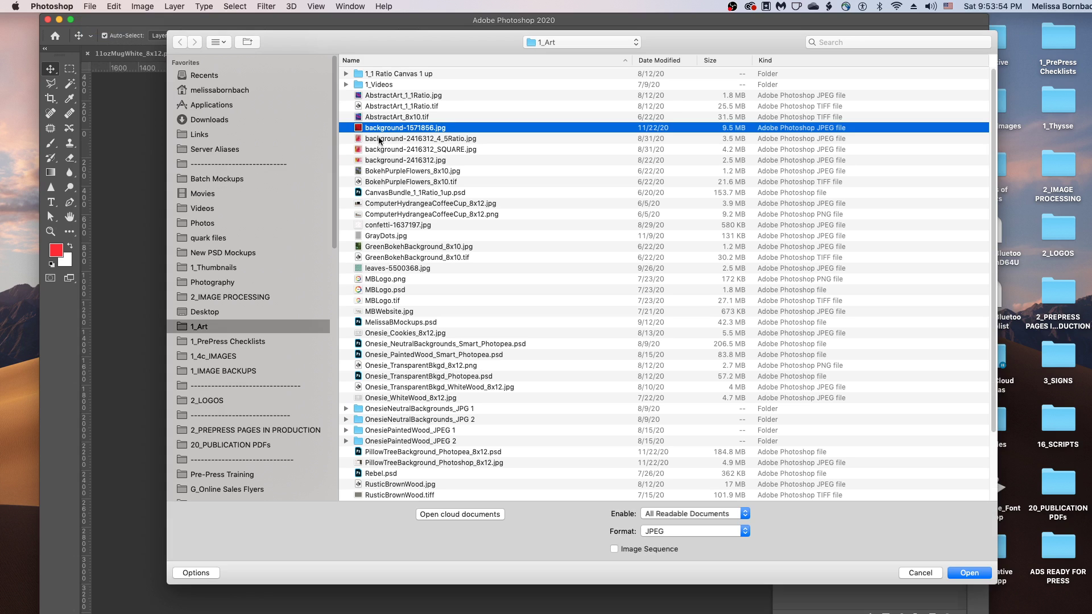
click(378, 140)
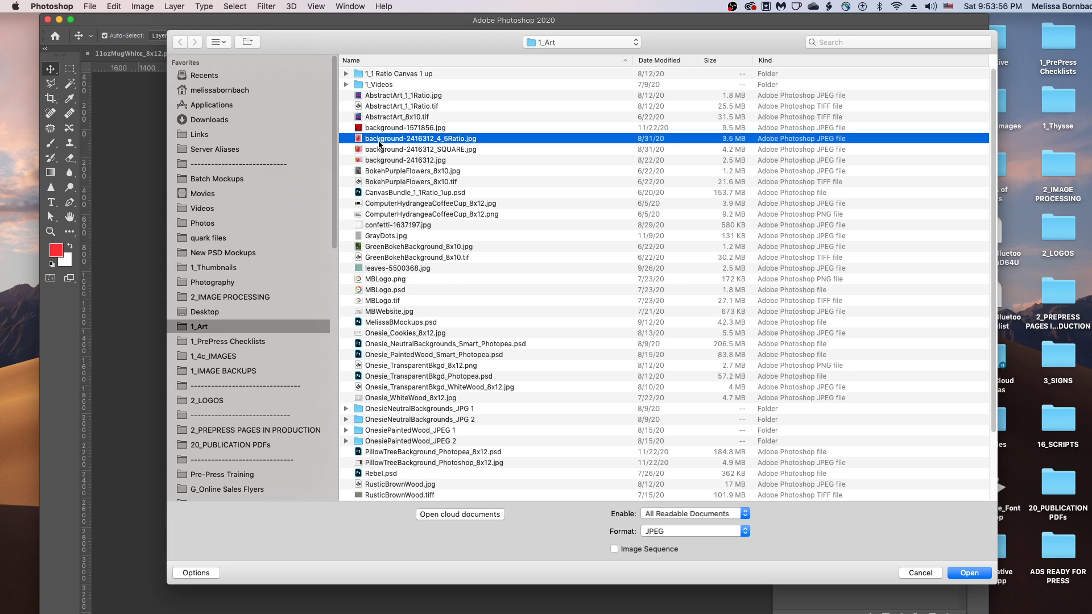
double_click(379, 139)
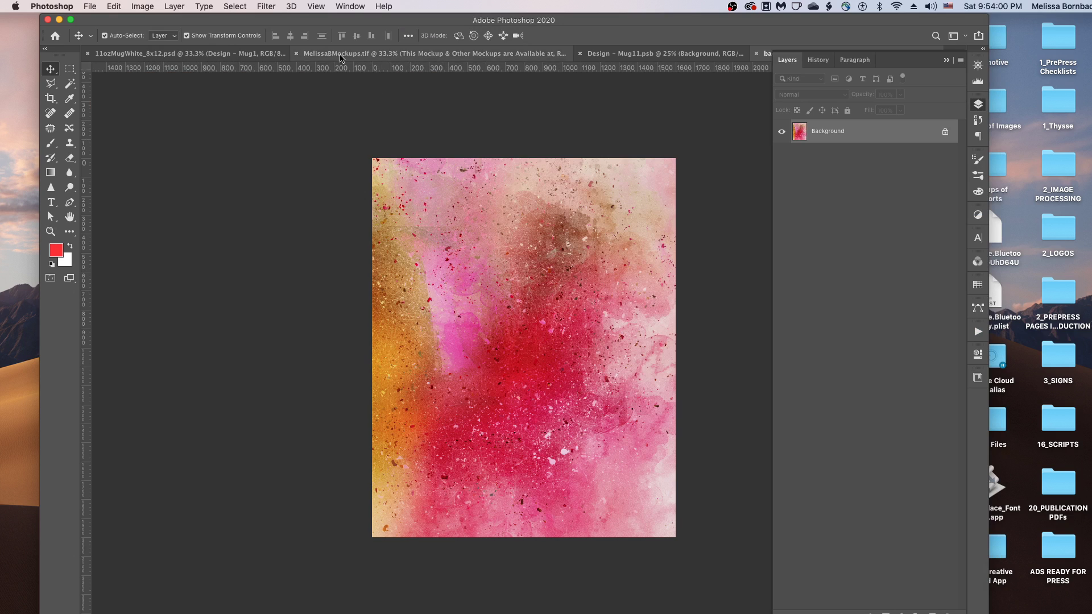
Copy the whole watercolour texture and paste it into Design - Mug11.psb as Layer 1.
click(234, 7)
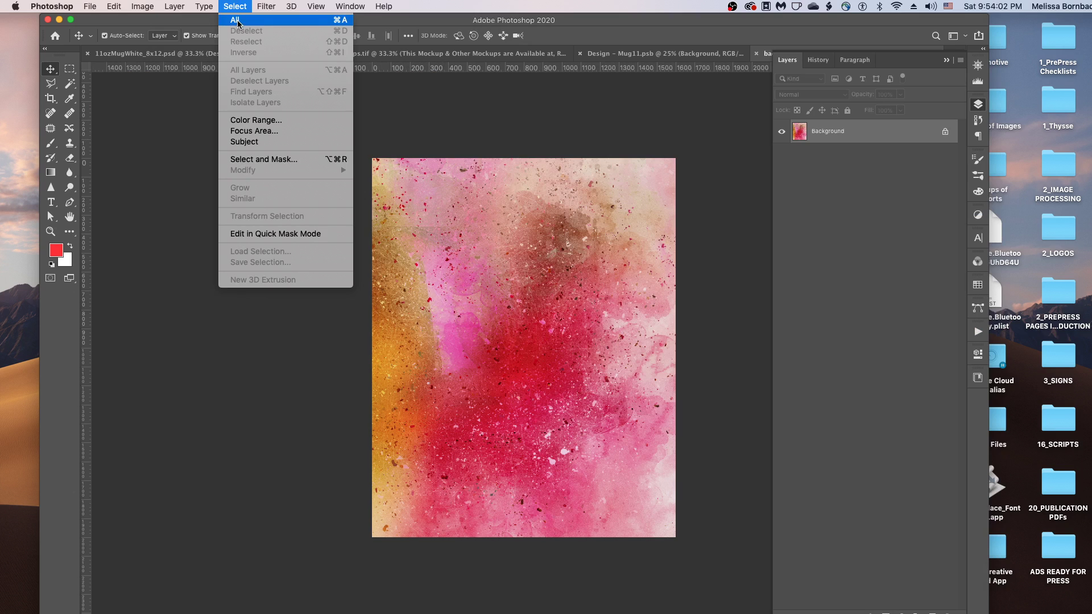
click(237, 22)
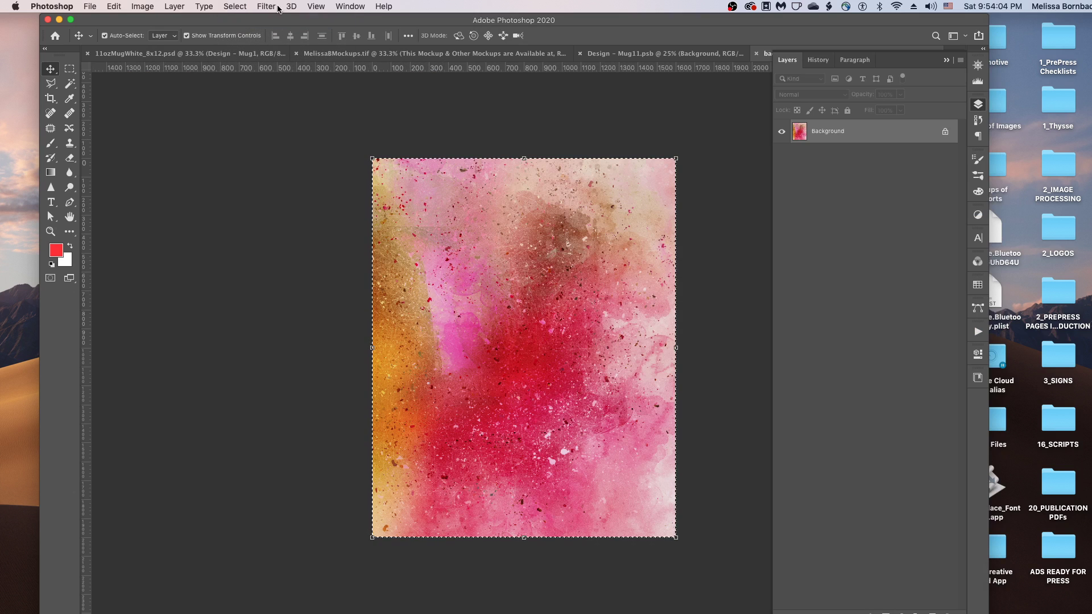
click(114, 7)
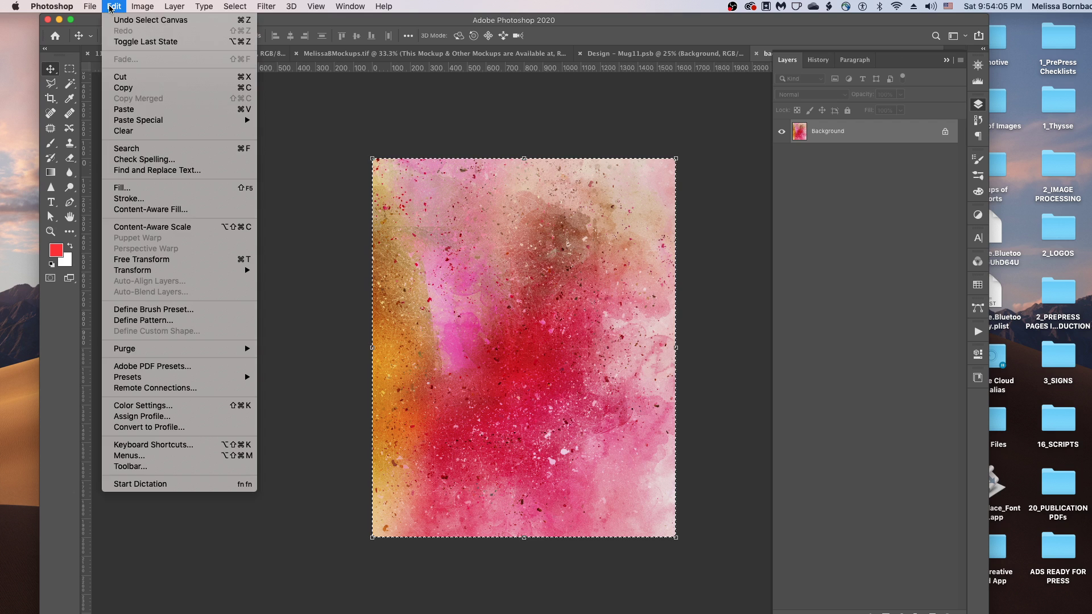
click(135, 89)
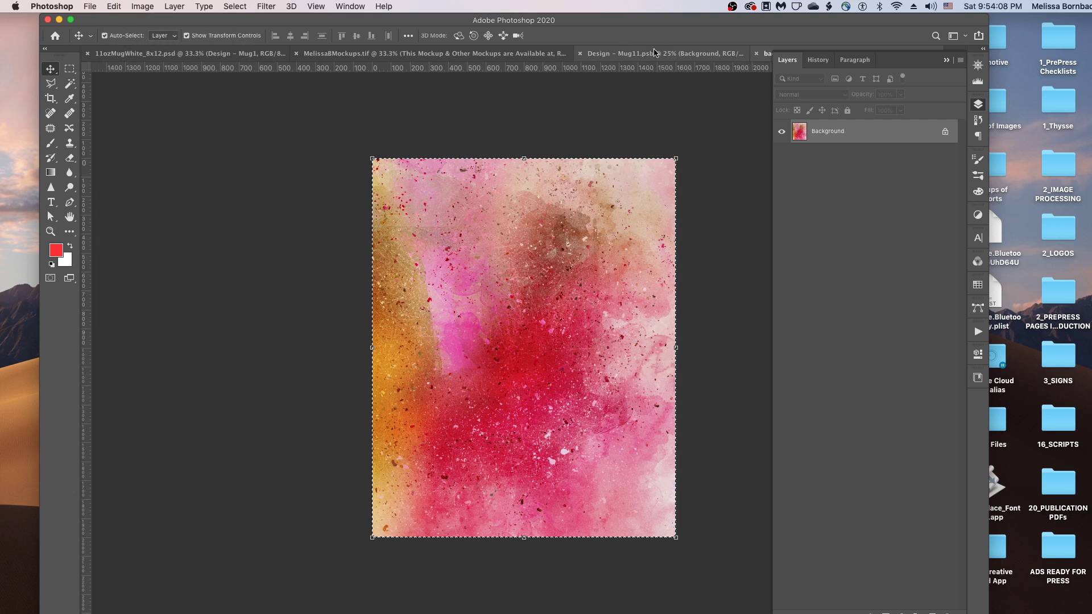
click(649, 54)
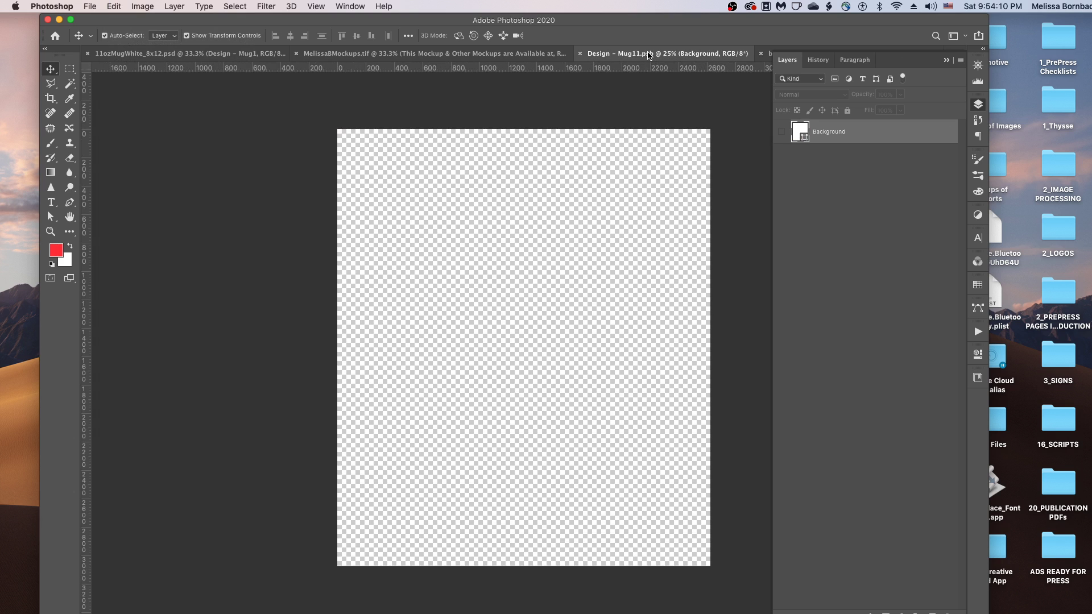
click(114, 6)
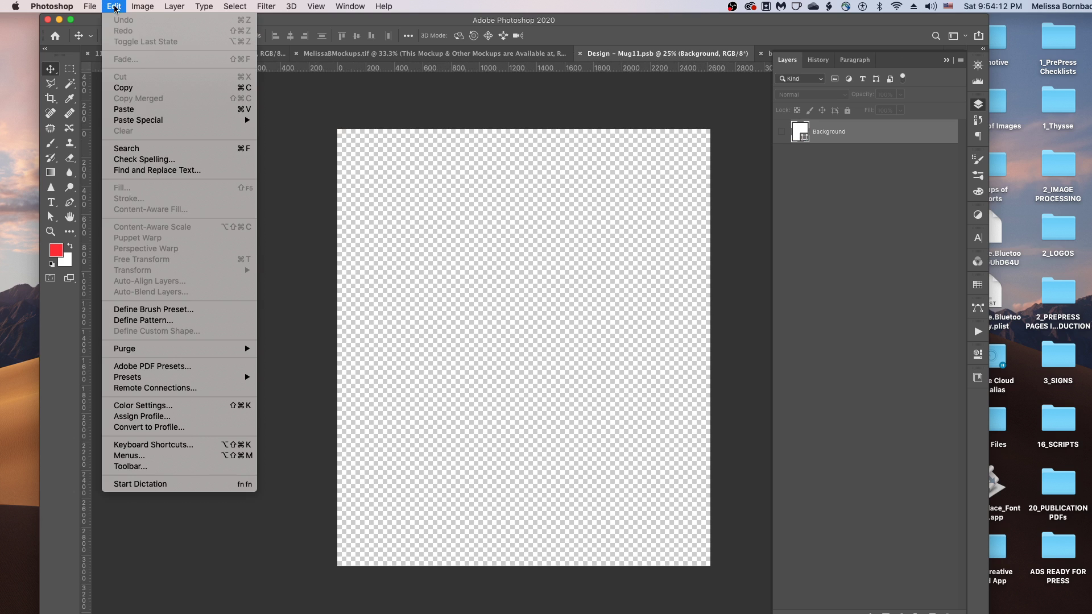
click(139, 109)
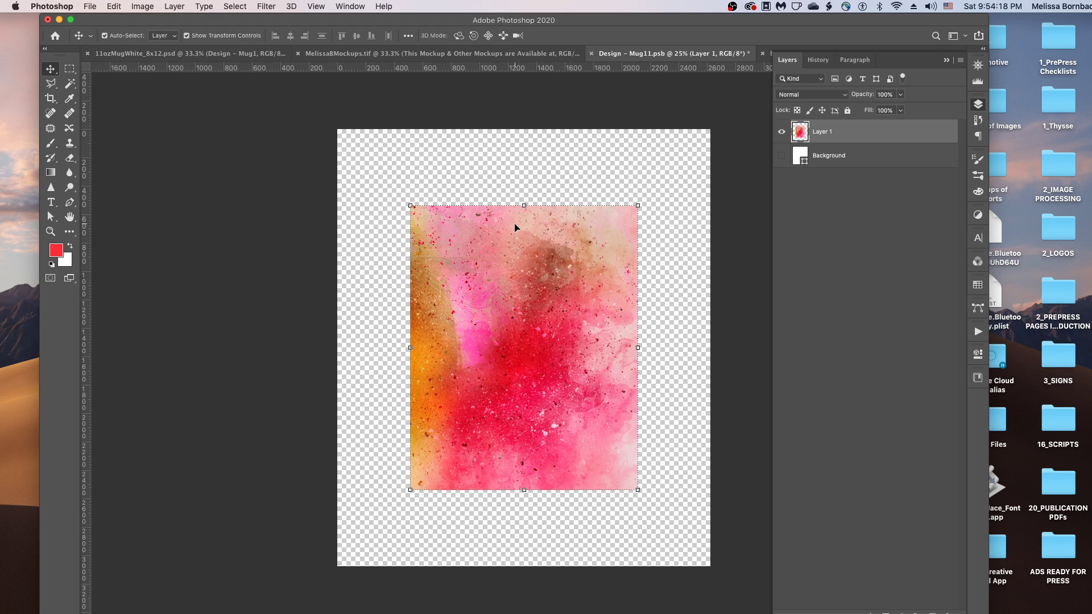
Free Transform the pasted texture to about 166% so it fills the design canvas.
click(113, 6)
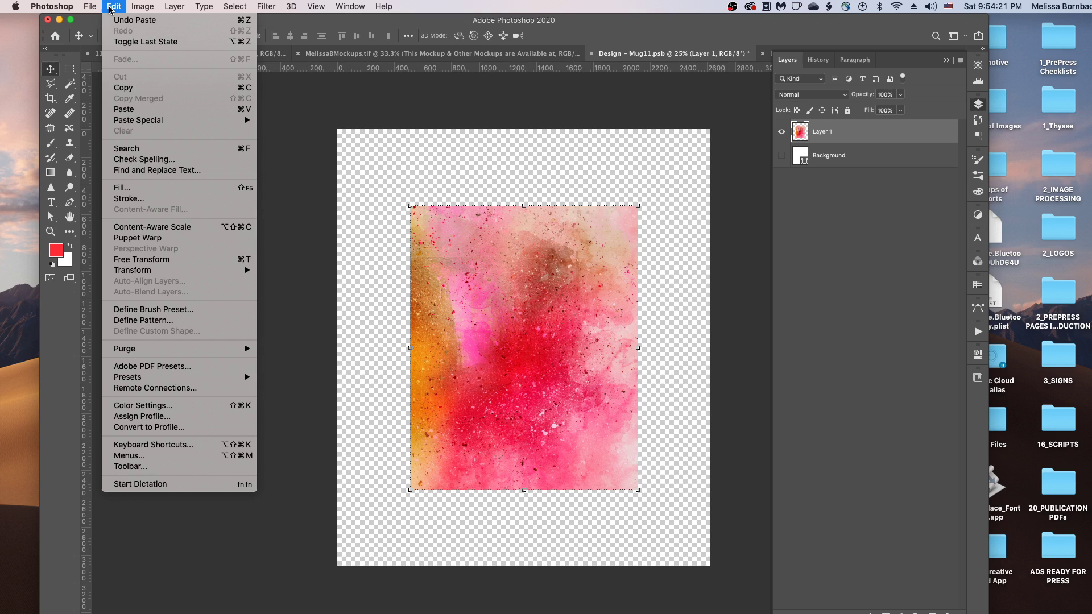
click(214, 265)
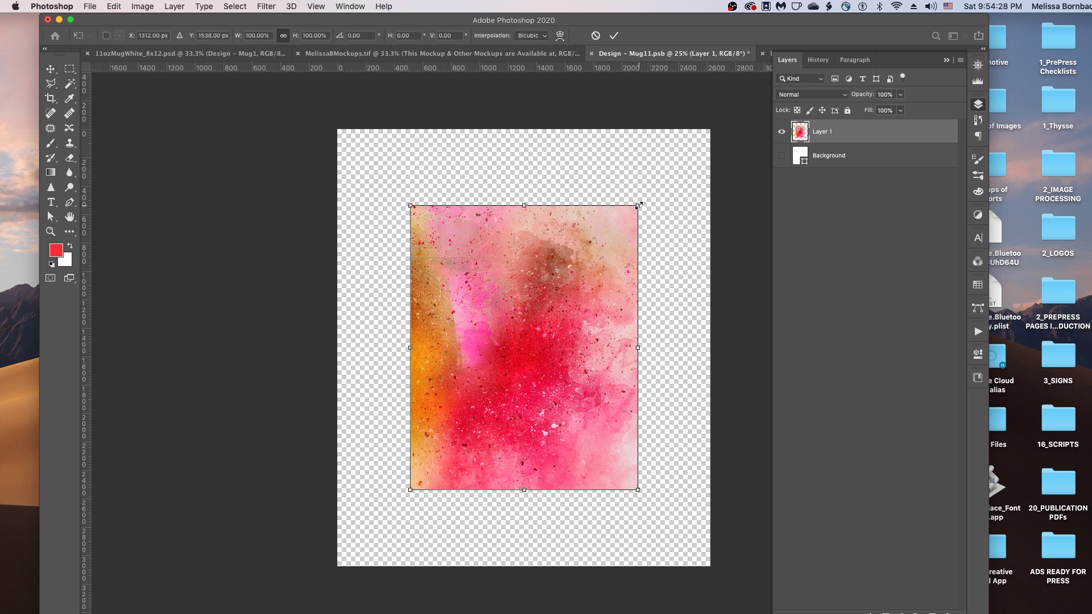
drag(636, 206, 726, 121)
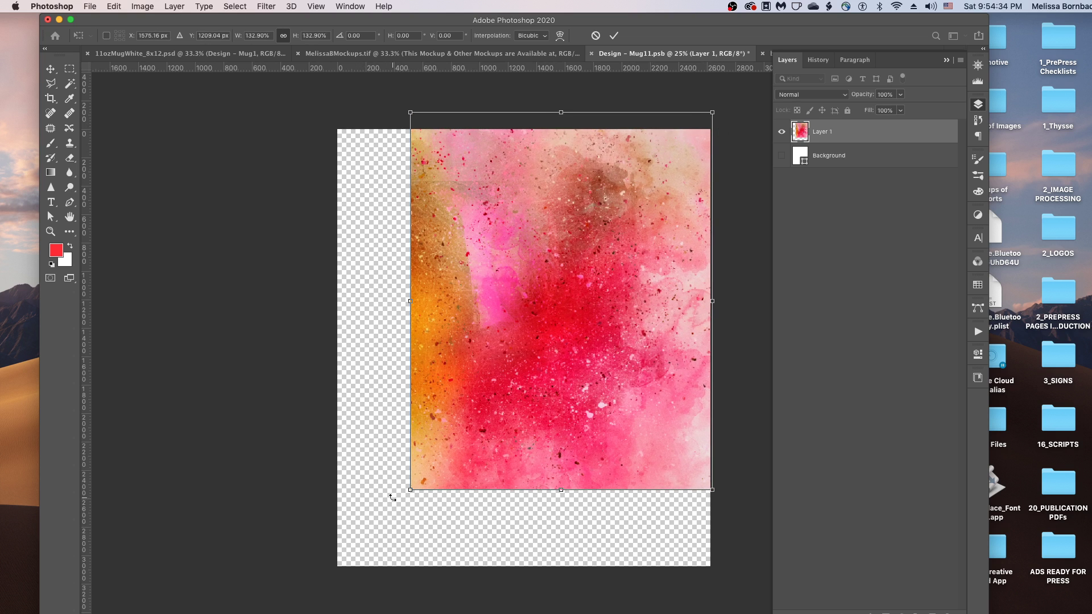
drag(410, 490, 329, 578)
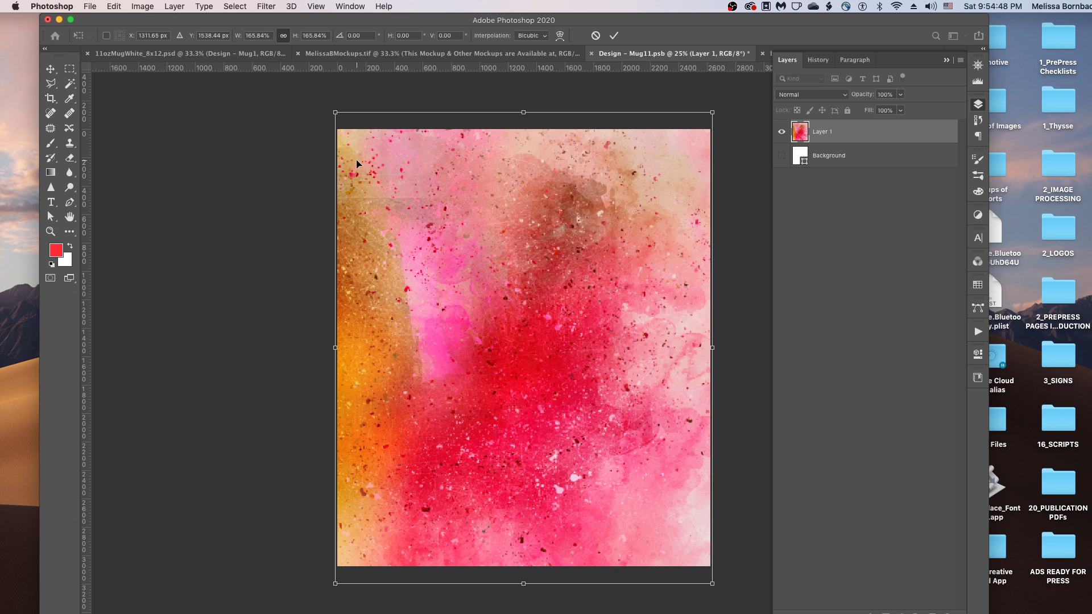
click(113, 7)
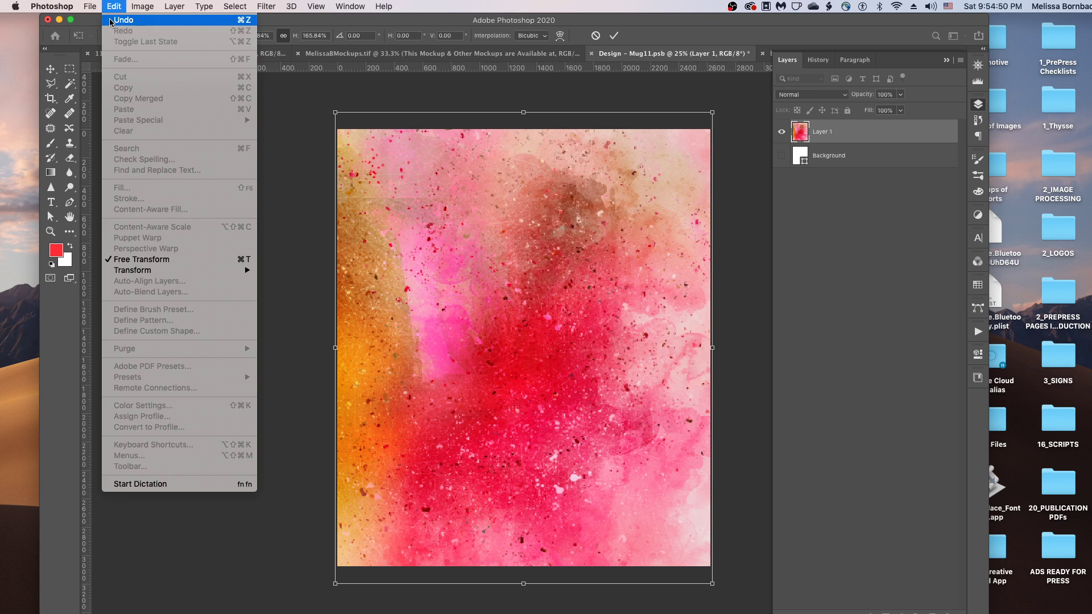
click(538, 3)
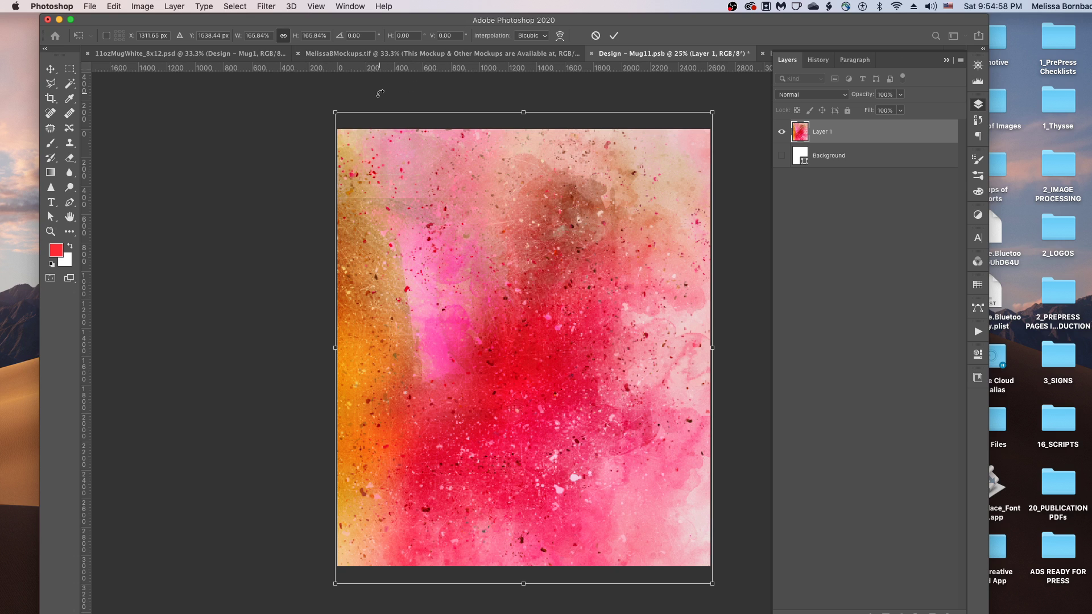
Apply the transform, save Design - Mug11.psb and close its tab.
click(92, 6)
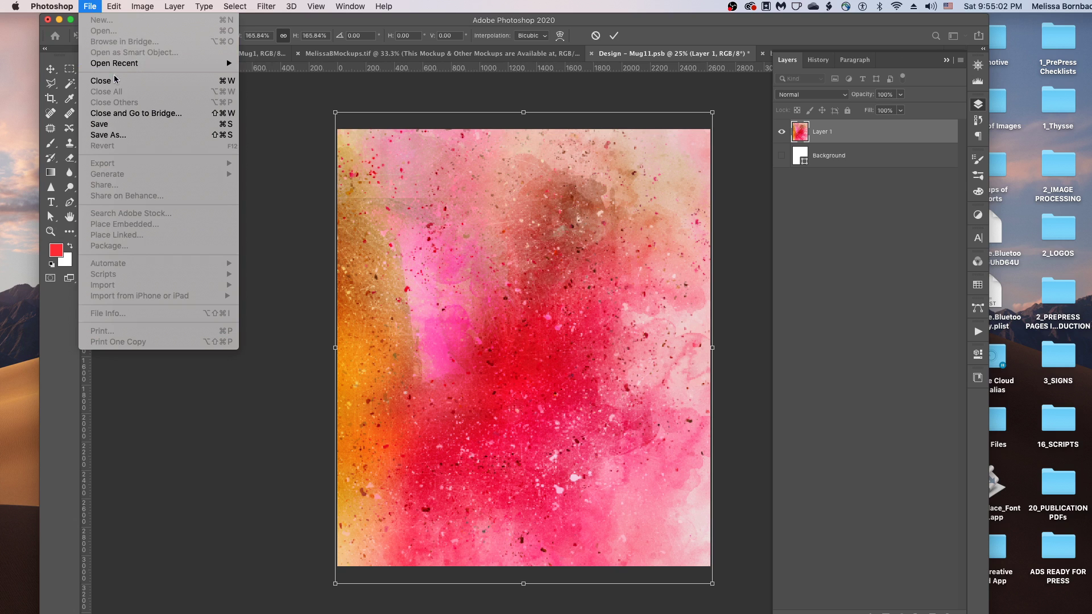
click(115, 125)
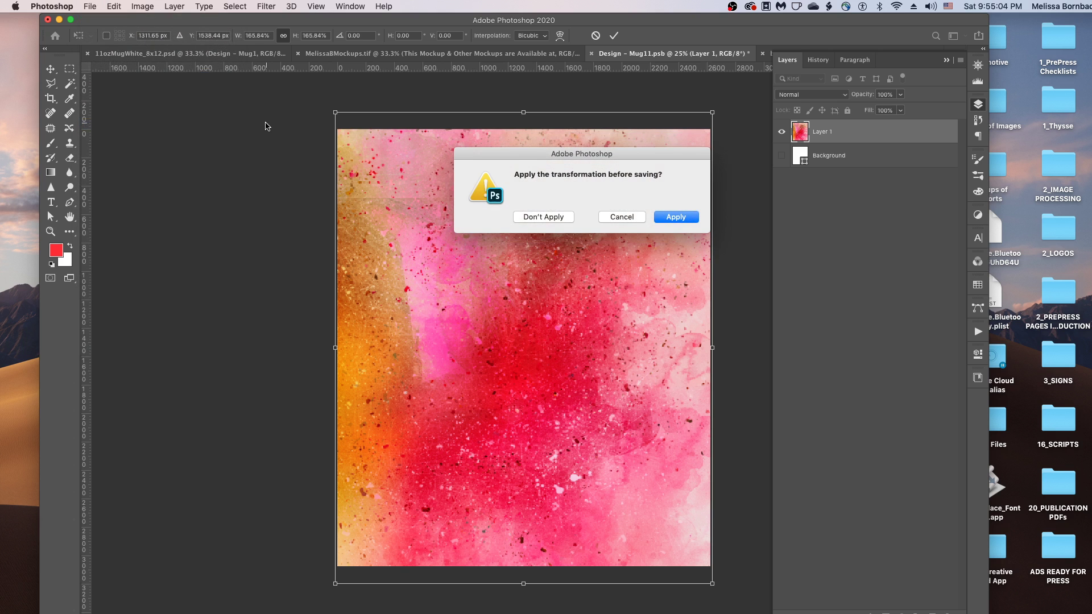
click(679, 221)
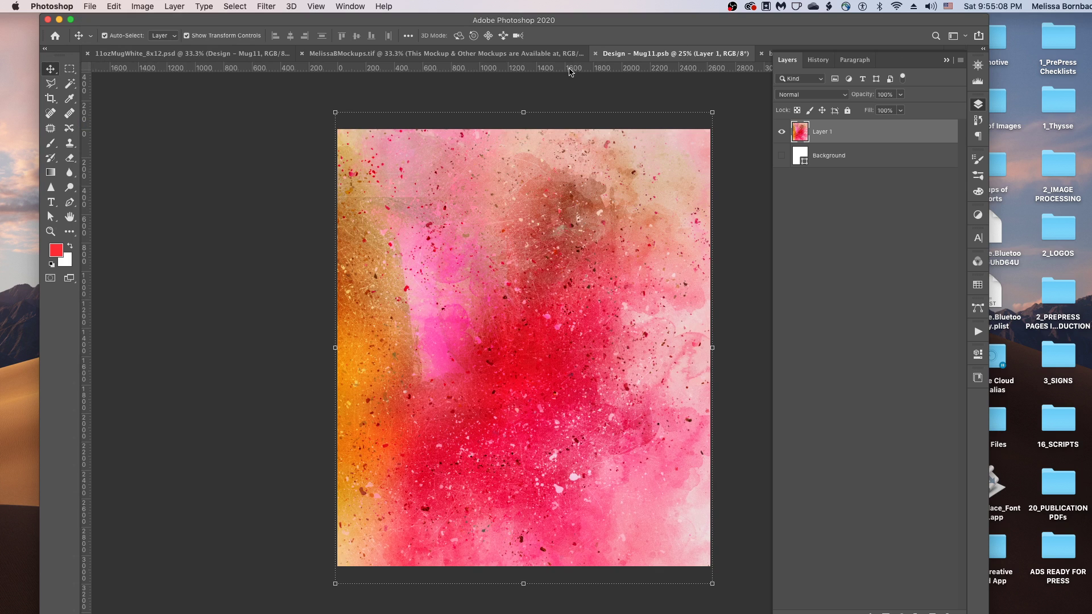
click(596, 53)
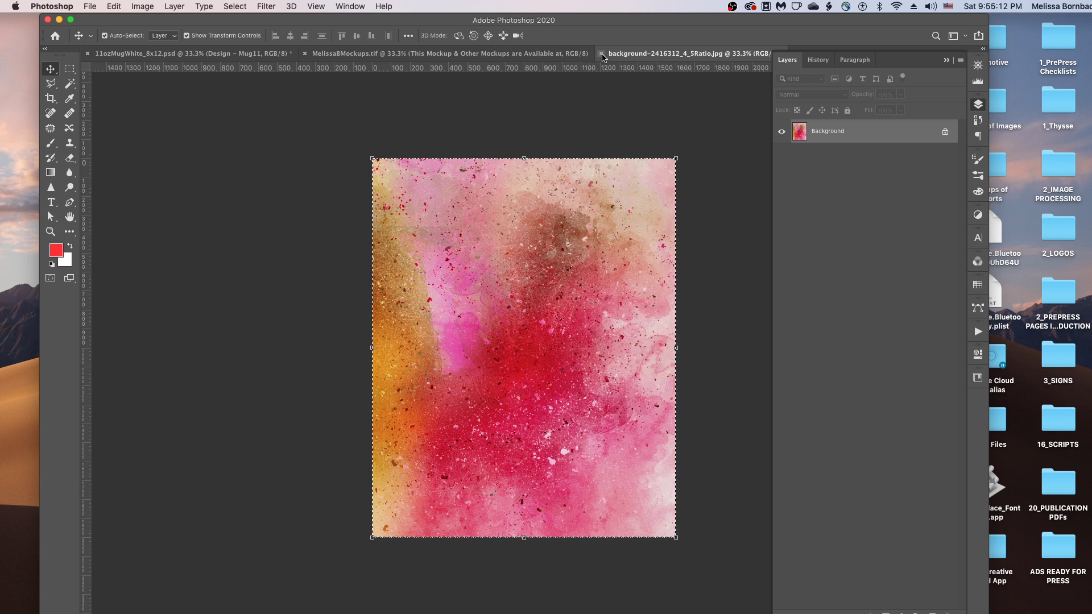
Close the texture image and make the Color - Inside & Rim layer visible.
click(601, 54)
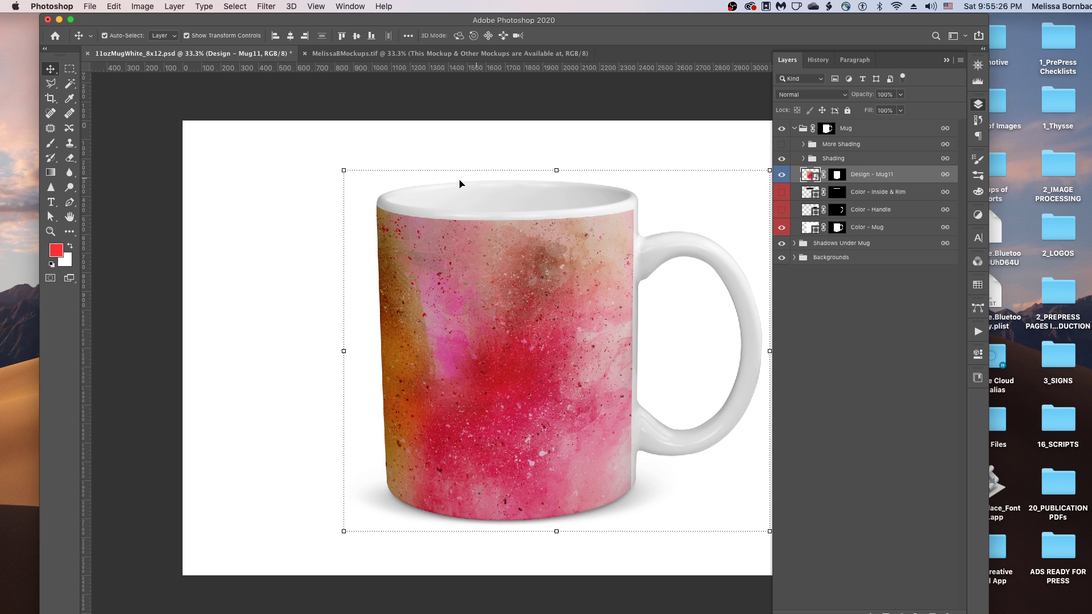
click(884, 198)
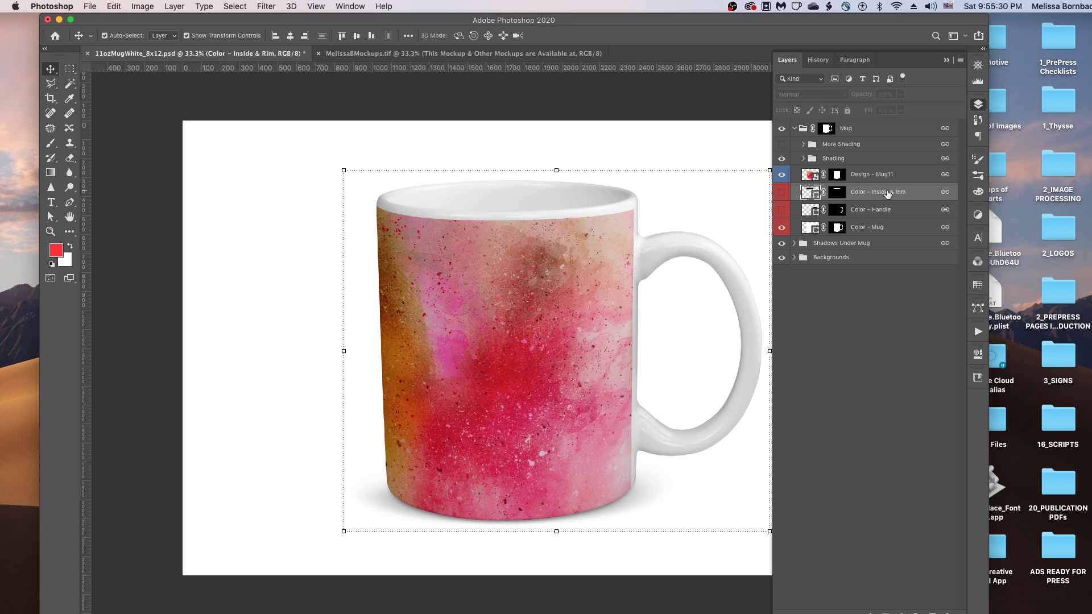
click(782, 193)
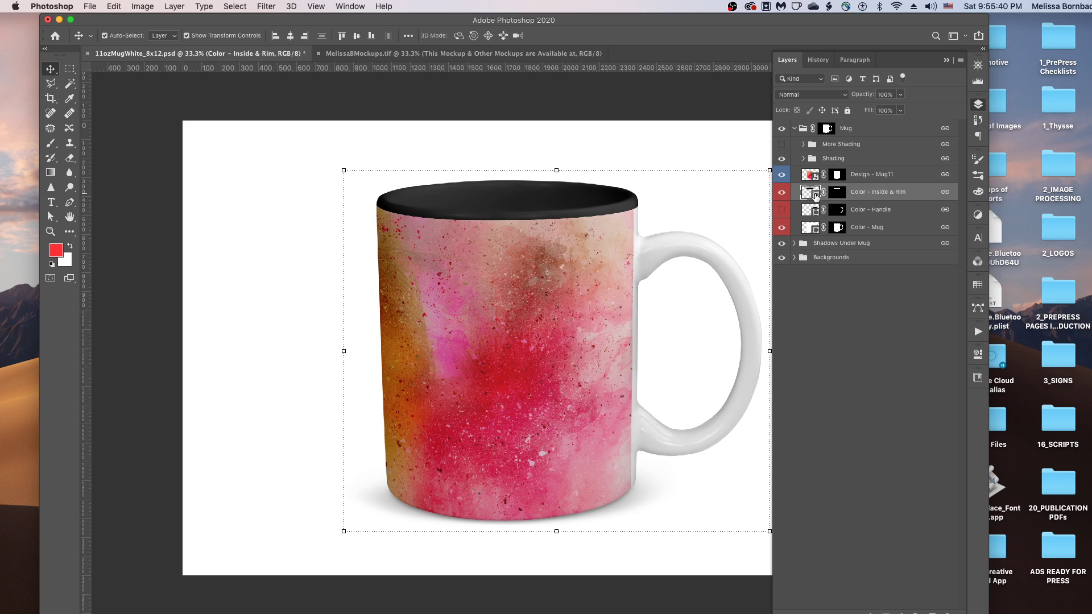
Change the Color - Inside & Rim fill to light pink ffbbf5 and copy its hex code.
double_click(816, 194)
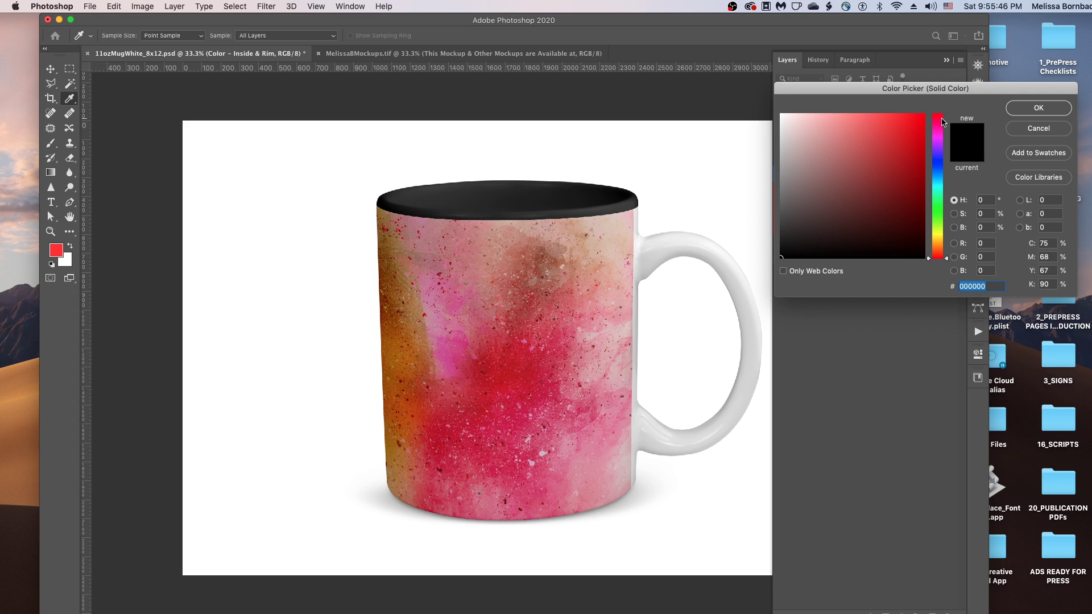
click(938, 147)
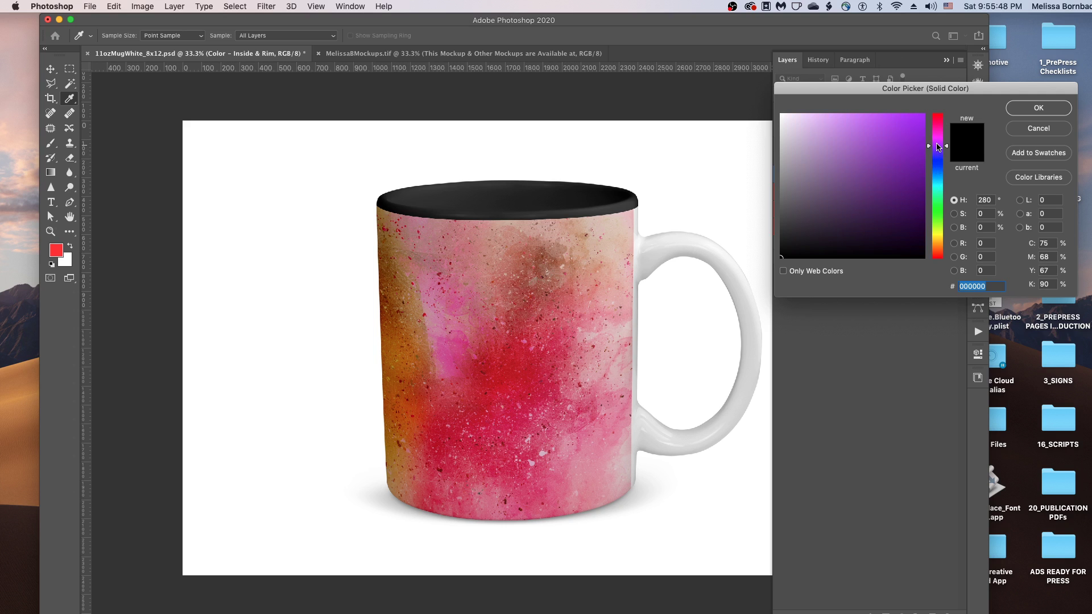
drag(938, 147, 938, 145)
drag(860, 141, 948, 135)
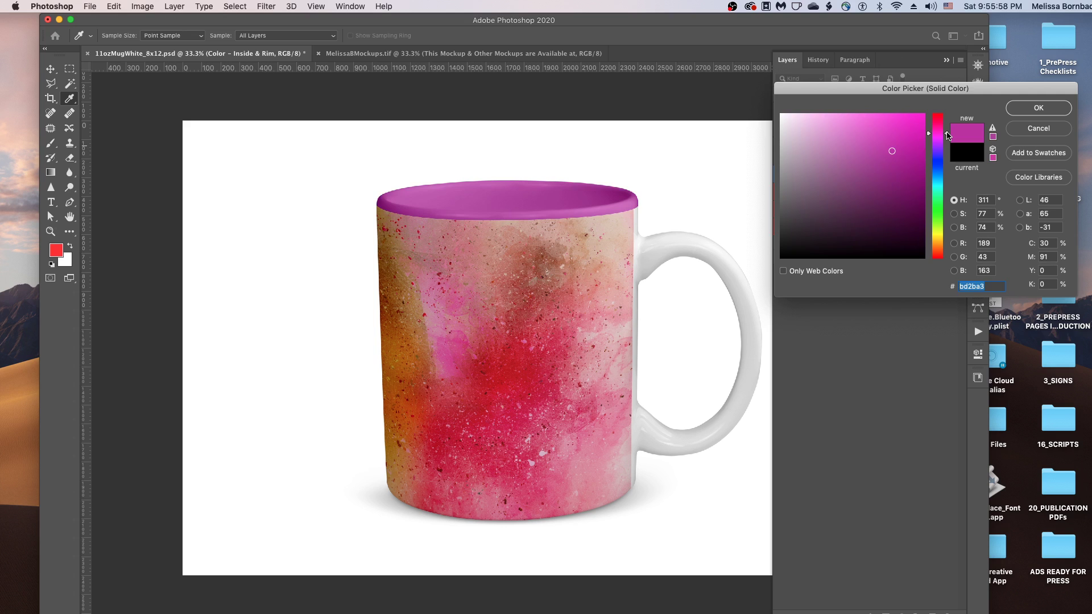
drag(836, 125, 818, 112)
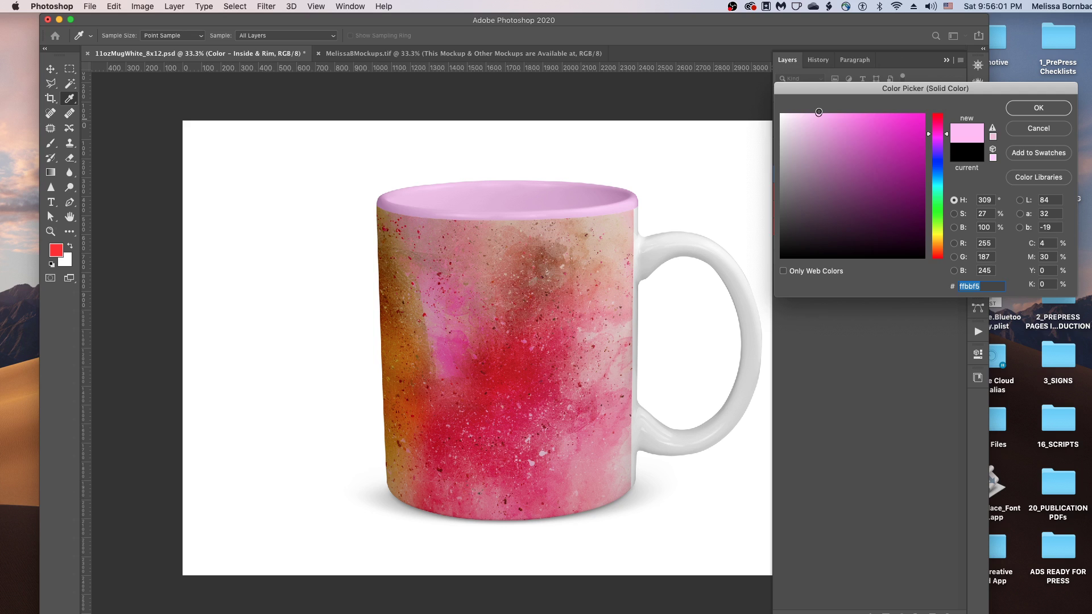
click(989, 287)
drag(988, 287, 933, 281)
key(super+c)
click(1037, 108)
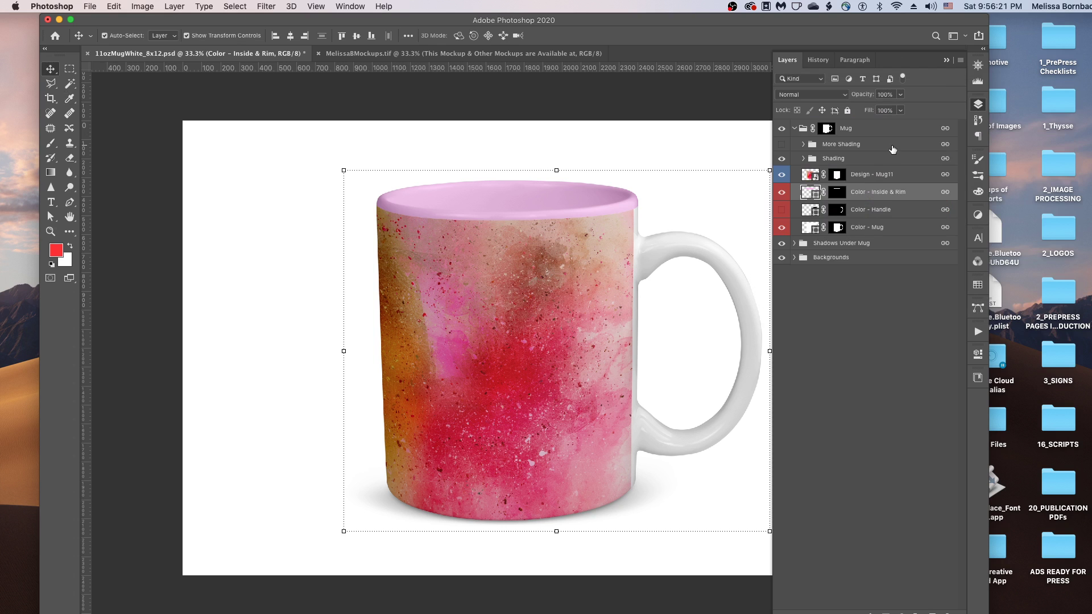
Show the Color - Handle layer and set its fill to the copied pink ffbbf5.
click(782, 212)
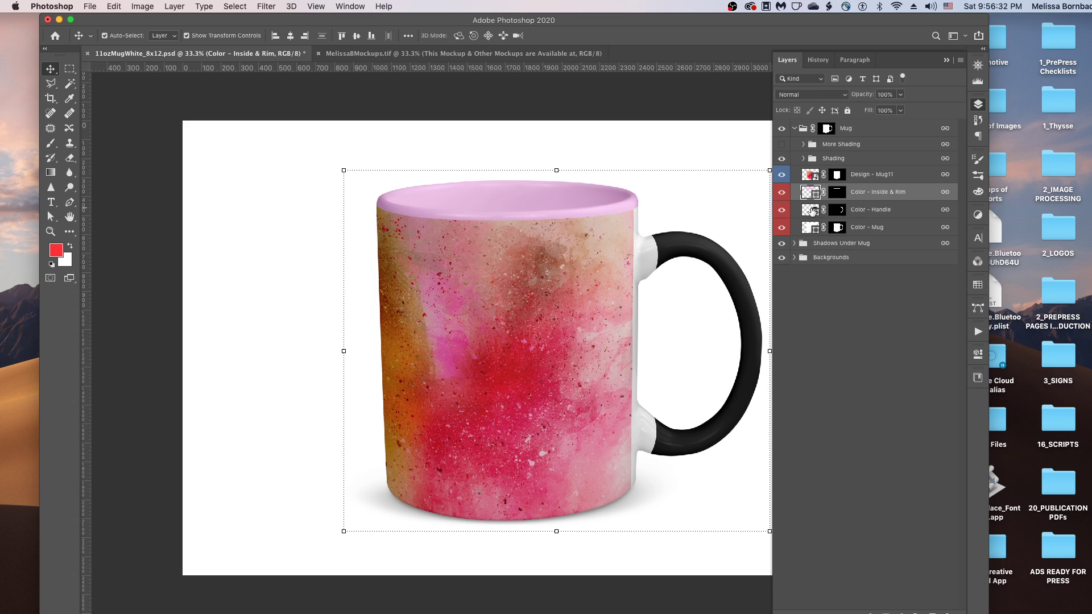
double_click(812, 210)
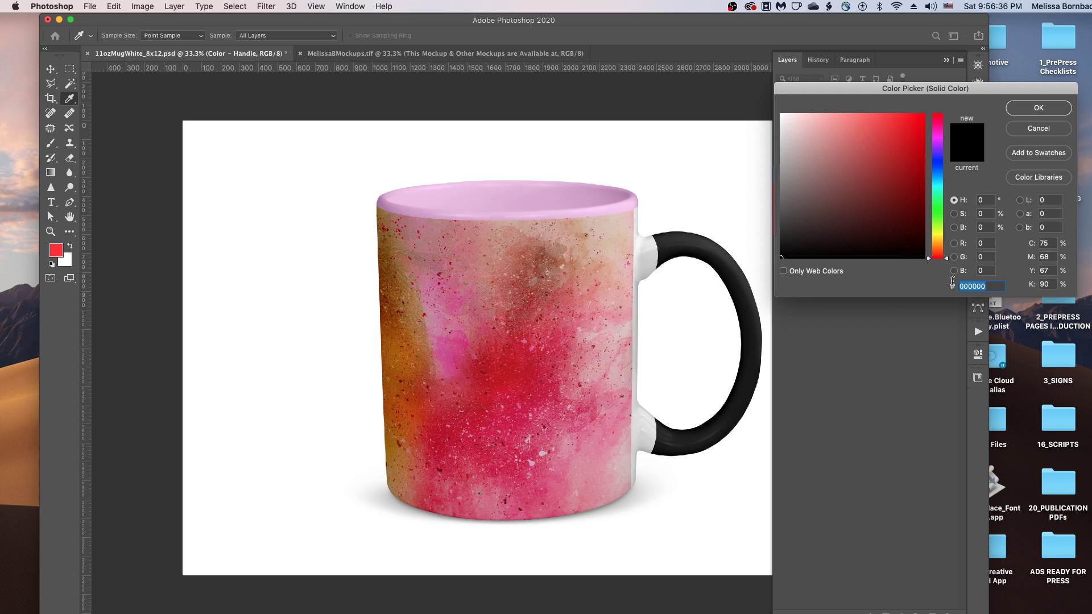
drag(894, 89, 684, 55)
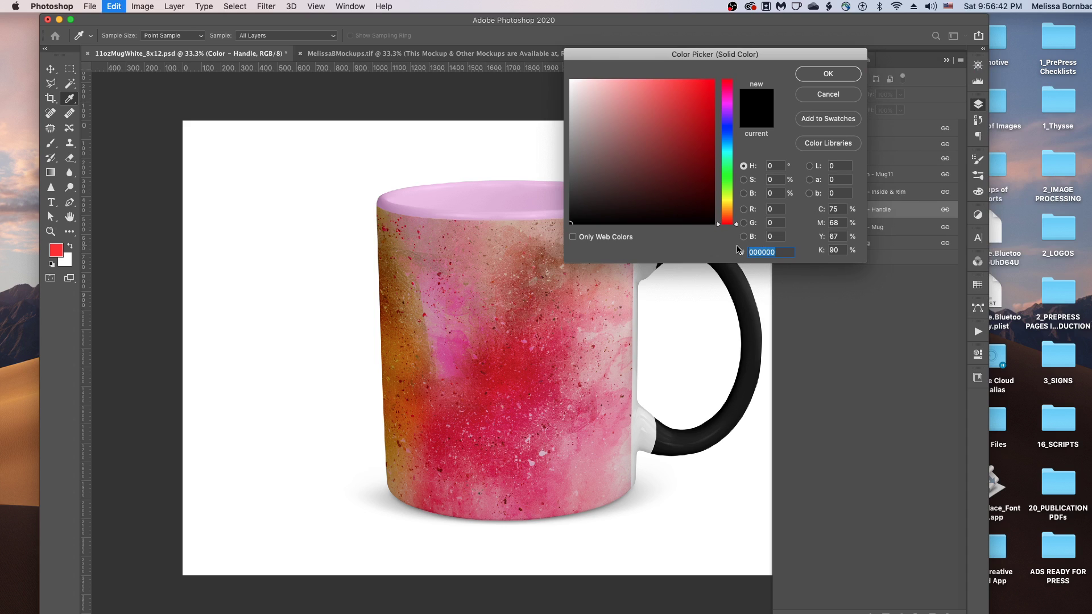
key(super+v)
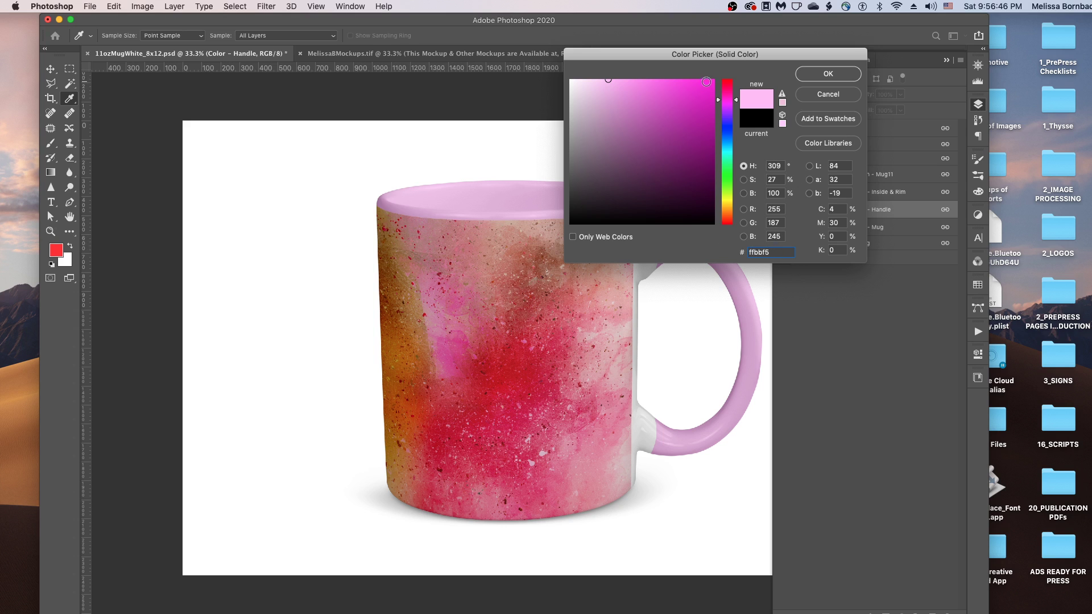
click(825, 77)
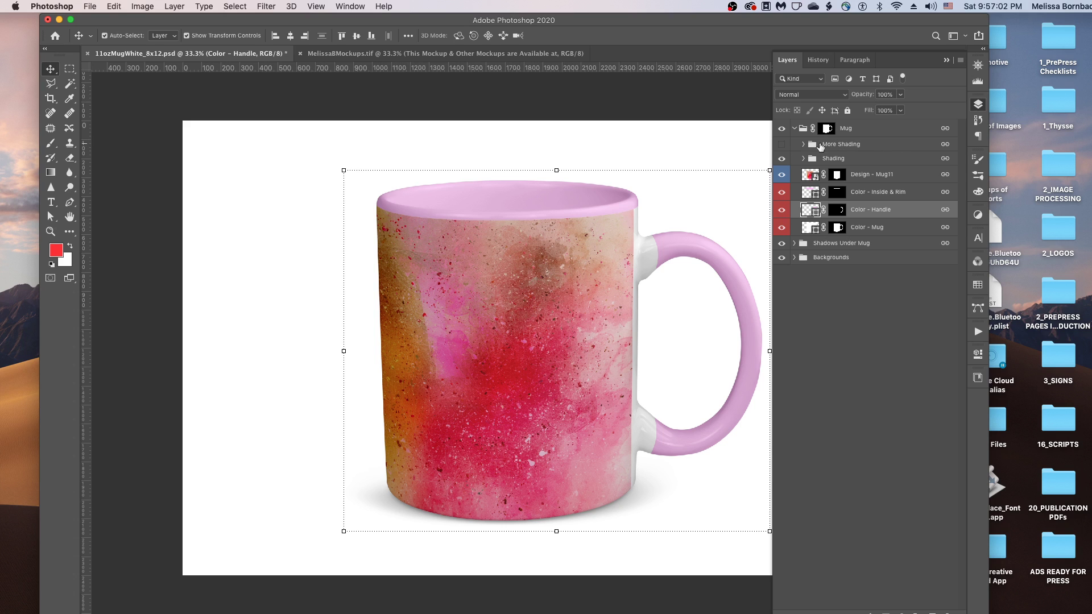
Show the More Shading group and raise its opacity from 50% to 55%.
click(781, 147)
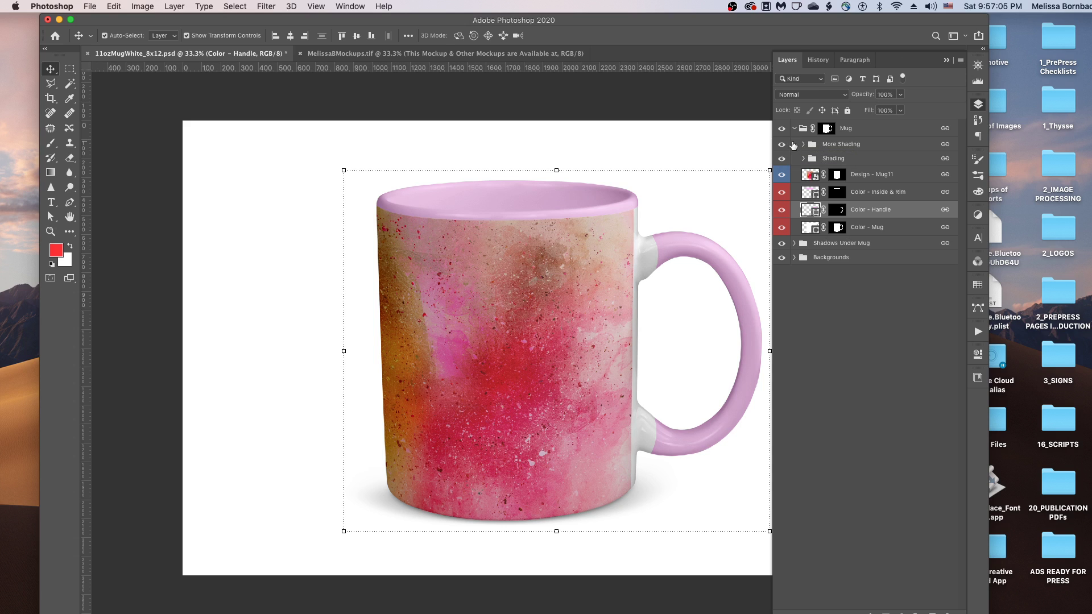
click(841, 145)
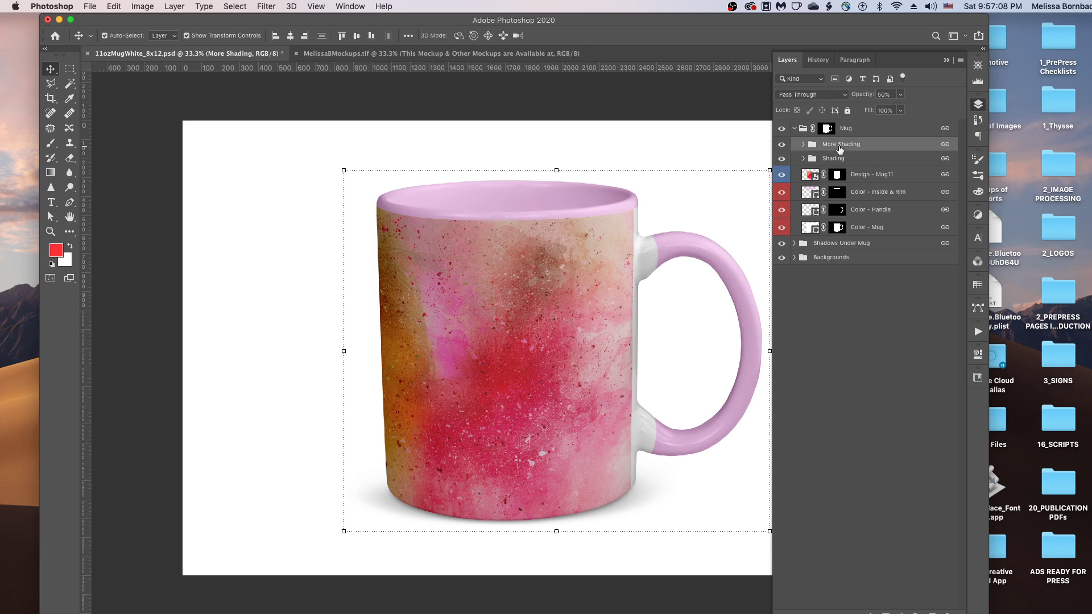
click(901, 95)
mouse_move(901, 110)
mouse_down()
mouse_move(938, 111)
mouse_move(882, 109)
mouse_move(899, 110)
mouse_up()
Raise the Cast Shadow layer in Shadows Under Mug to 73% opacity, then collapse the group.
click(932, 316)
click(932, 317)
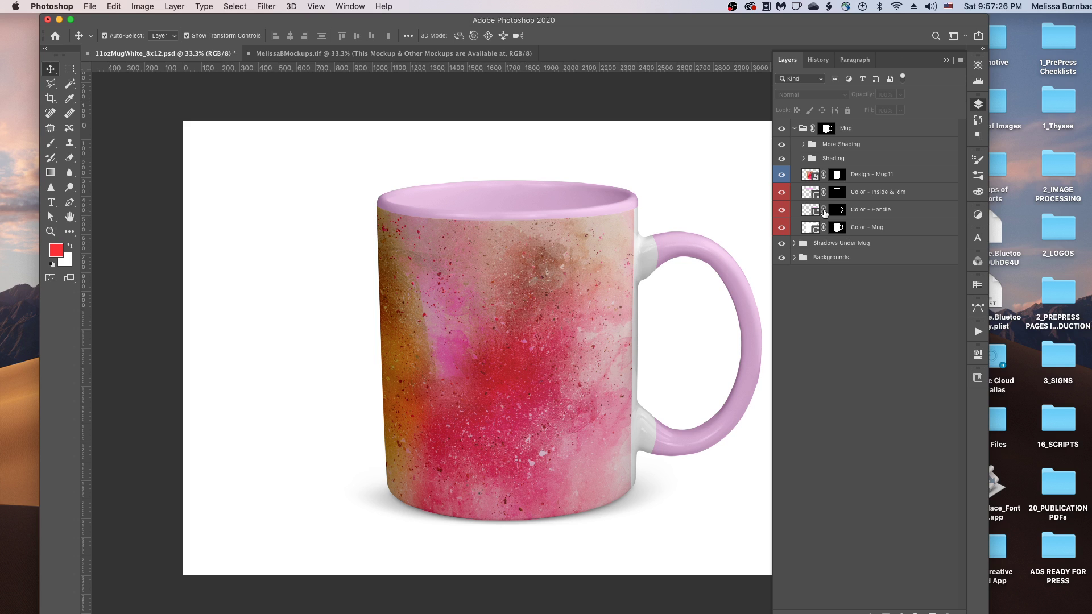
click(794, 244)
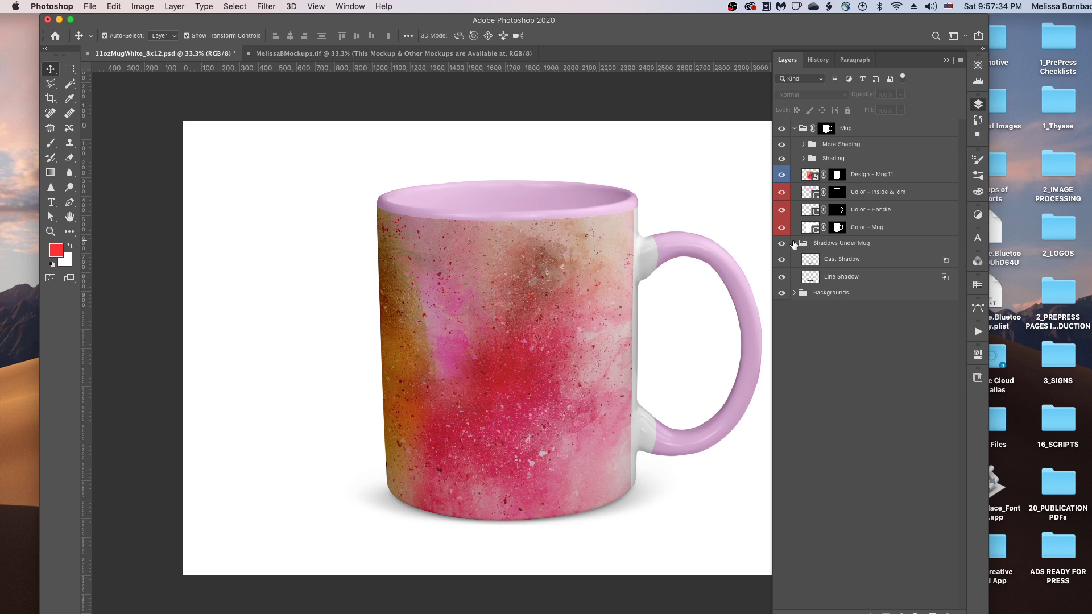
click(840, 262)
click(843, 280)
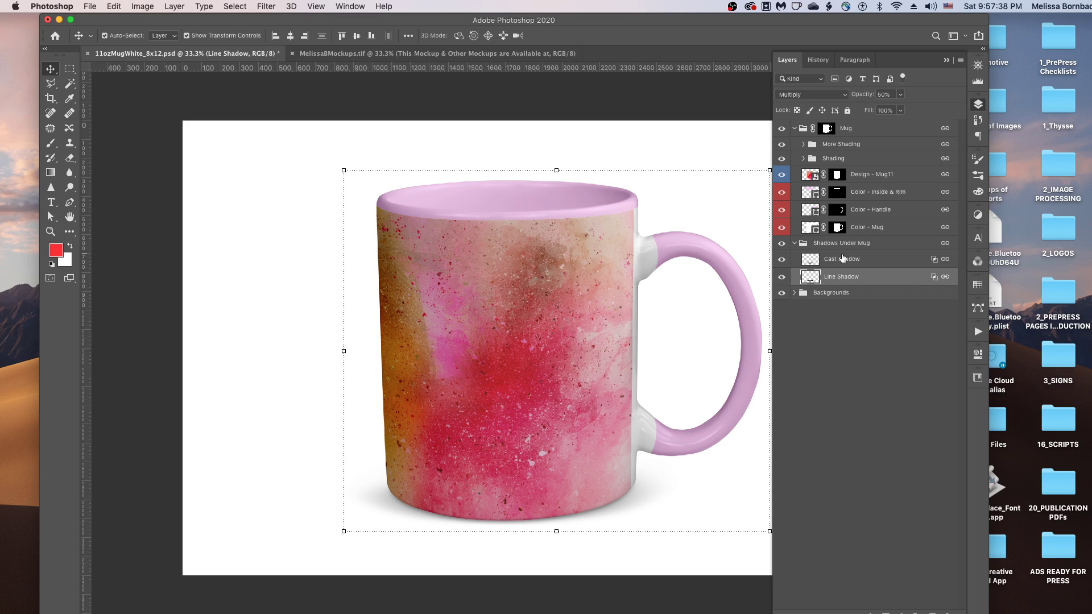
click(843, 259)
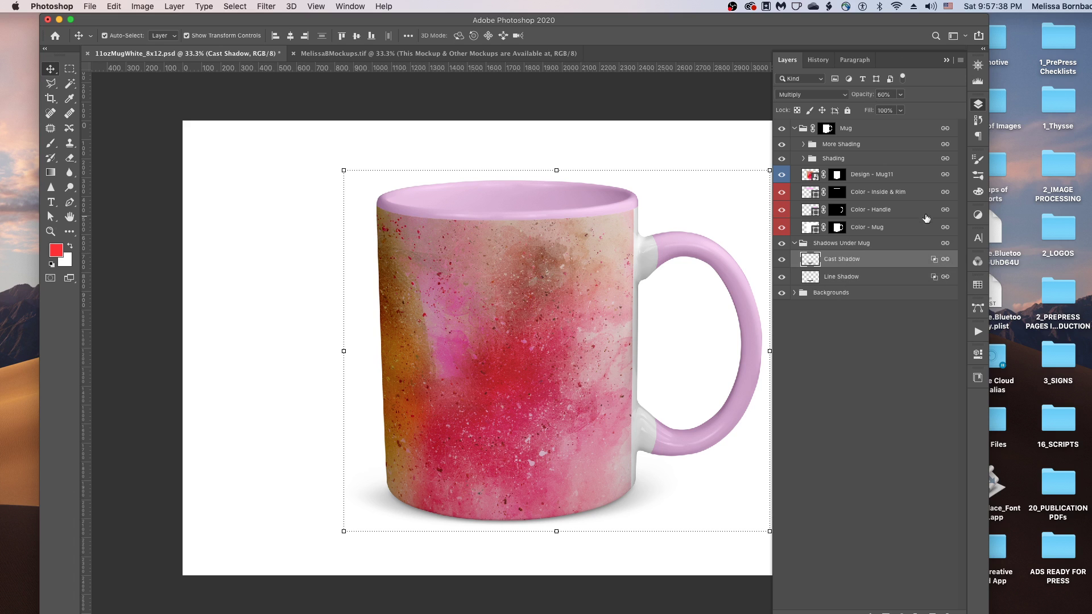
click(901, 95)
mouse_move(902, 110)
mouse_down()
mouse_move(916, 111)
mouse_move(870, 108)
mouse_move(892, 108)
mouse_up()
click(795, 244)
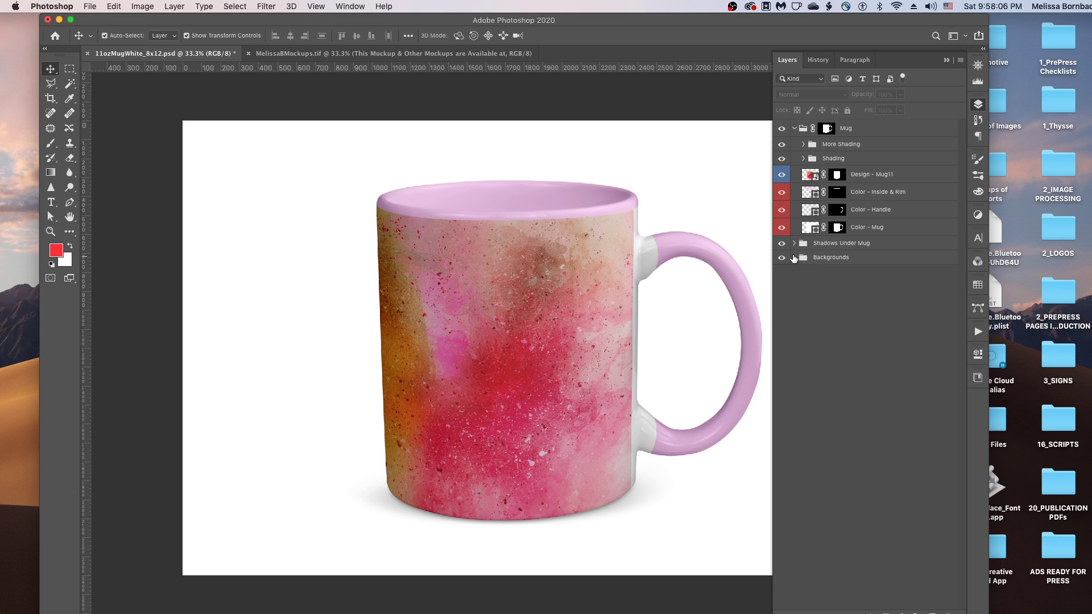
click(794, 259)
click(782, 274)
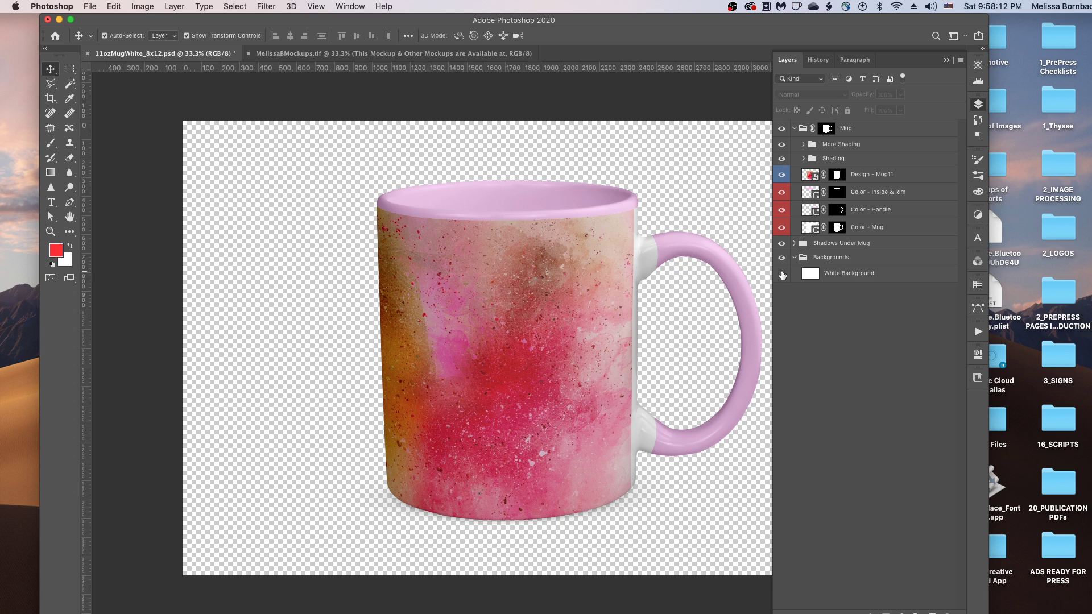
click(782, 275)
click(782, 275)
click(782, 275)
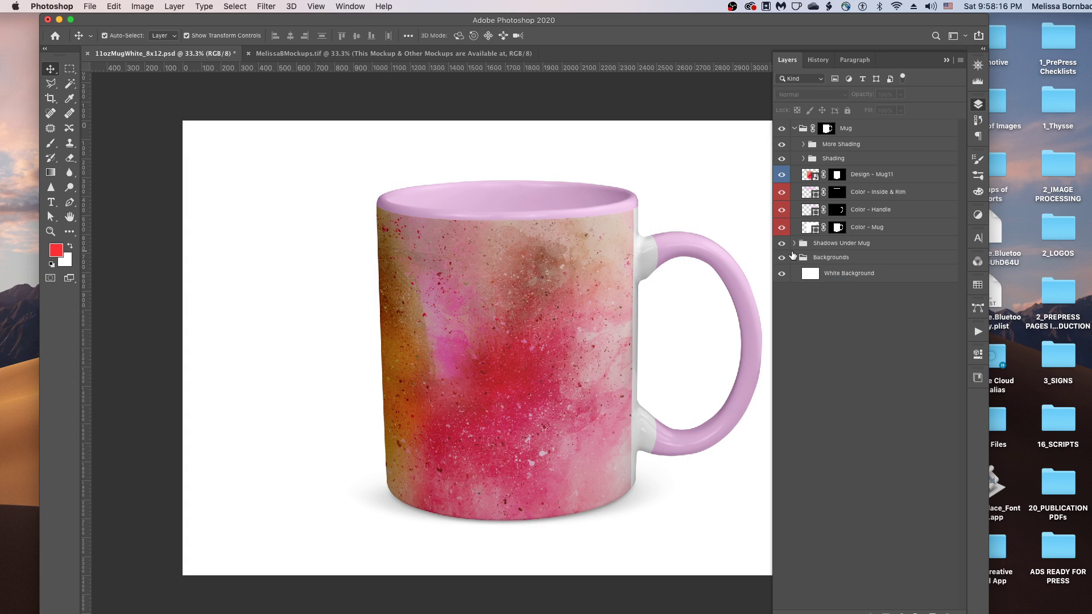
click(794, 258)
Save As in Photoshop format, appending V2 to make the name 11ozMugWhite_8x12V2.psd.
click(90, 7)
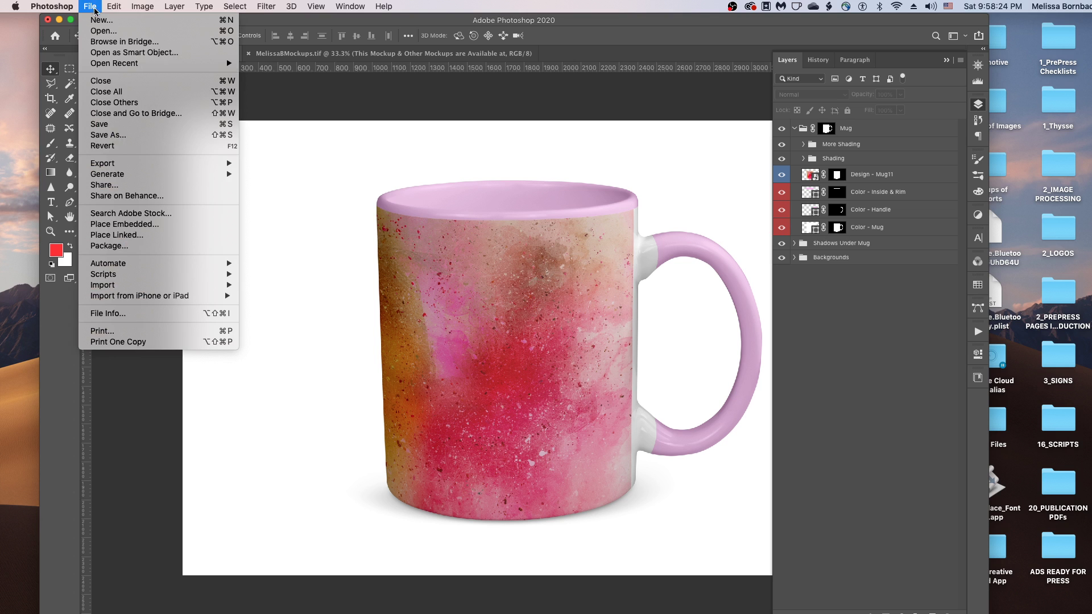
click(112, 135)
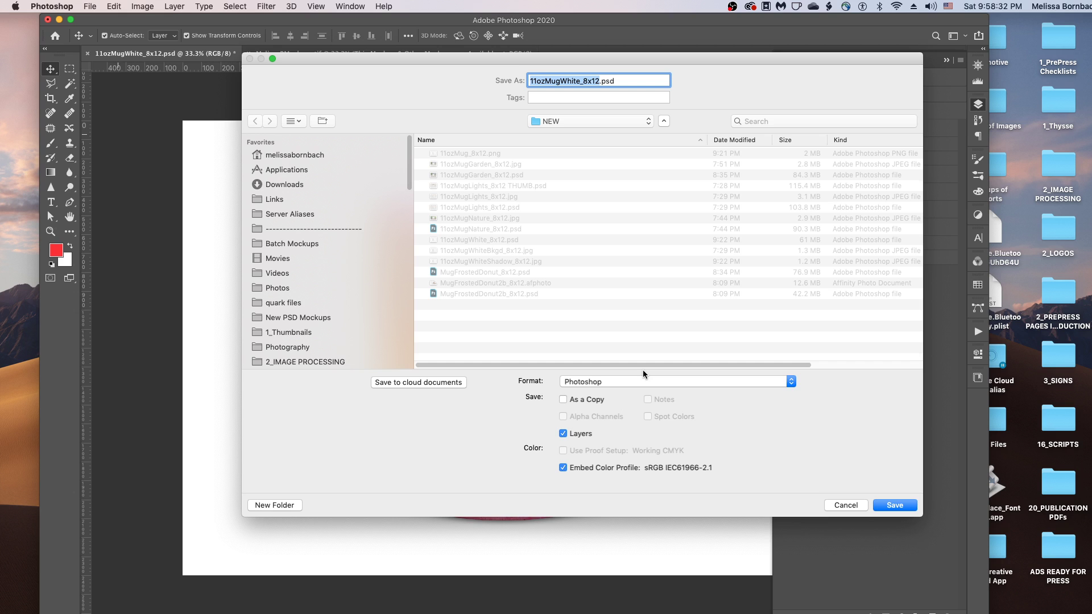
click(613, 382)
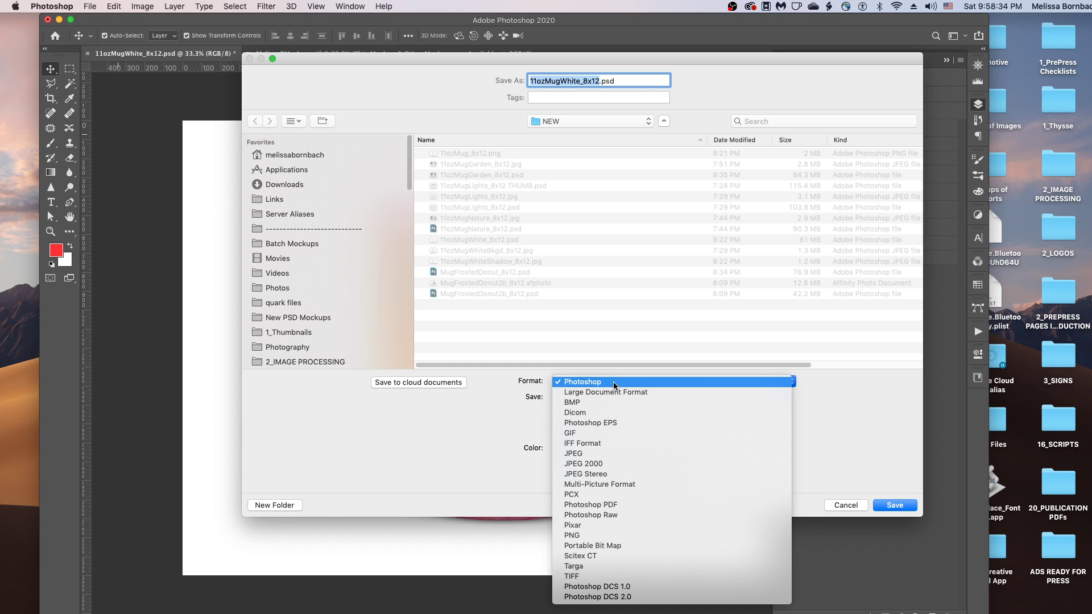
click(586, 350)
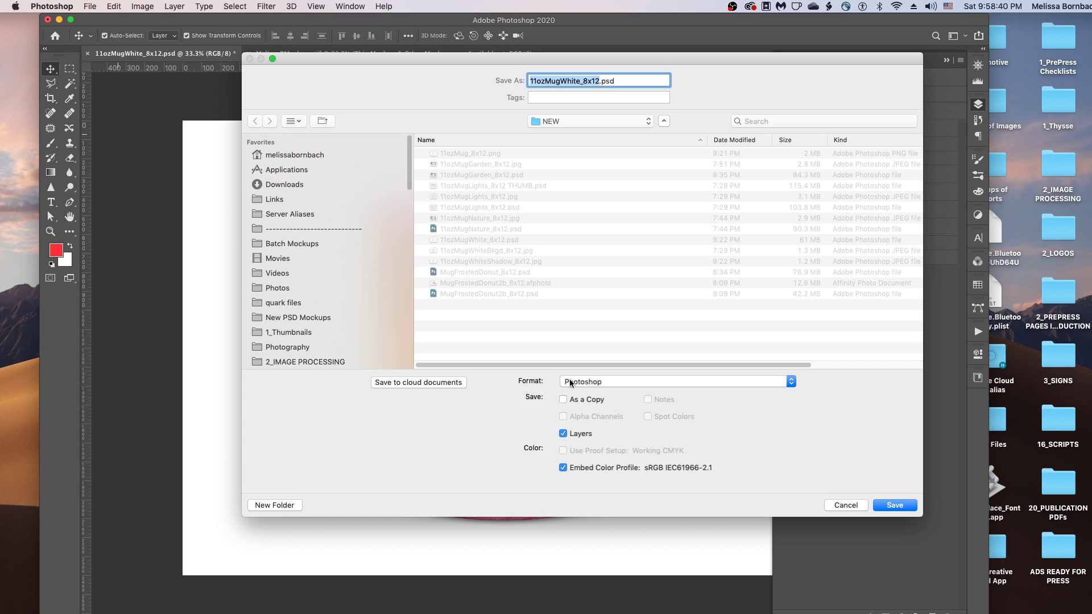
click(629, 381)
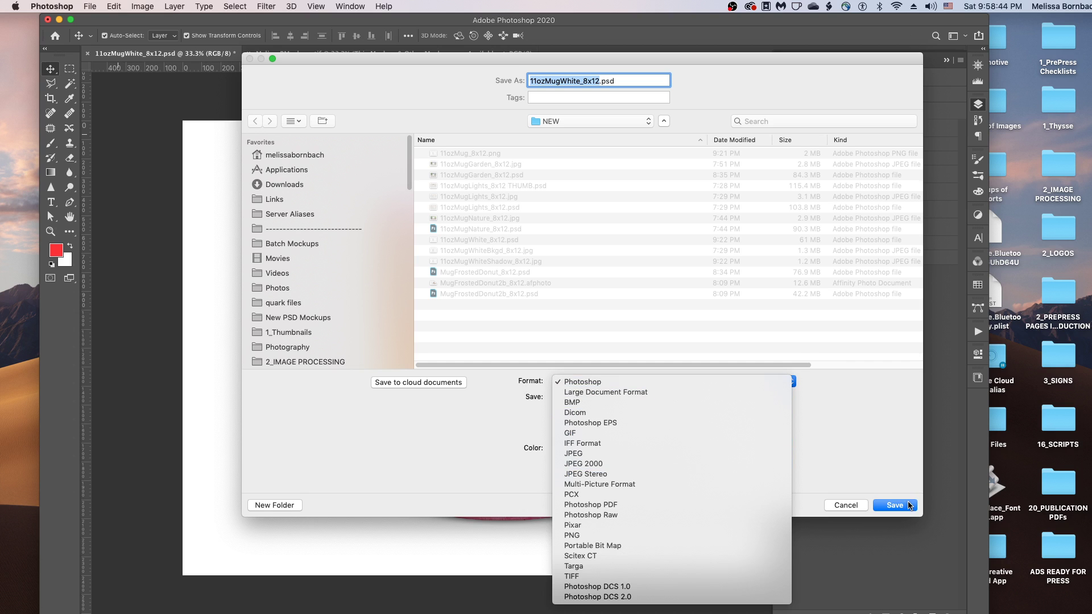
click(853, 443)
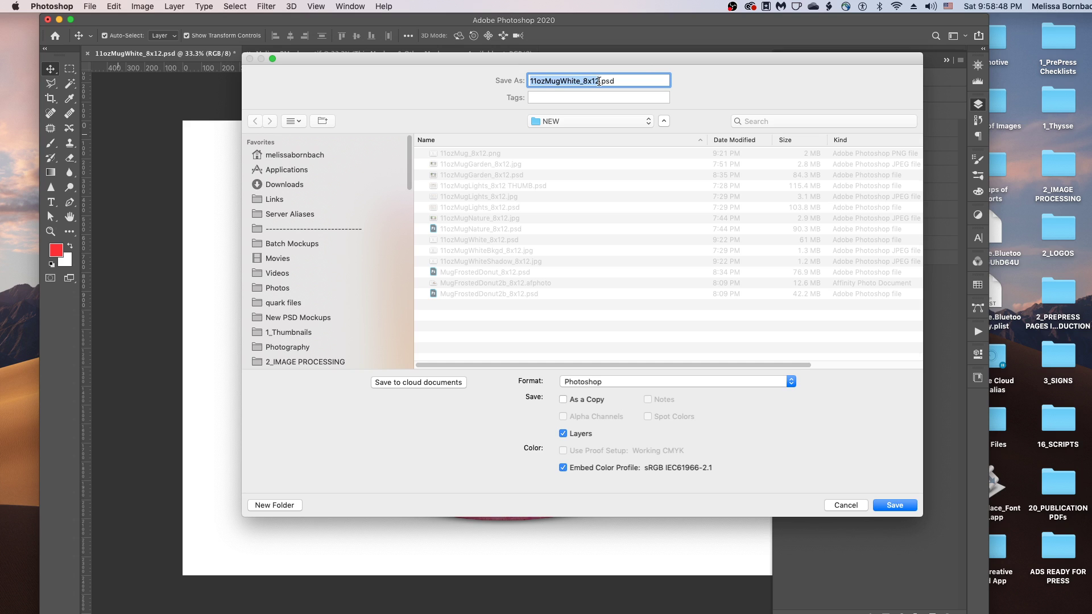
click(600, 81)
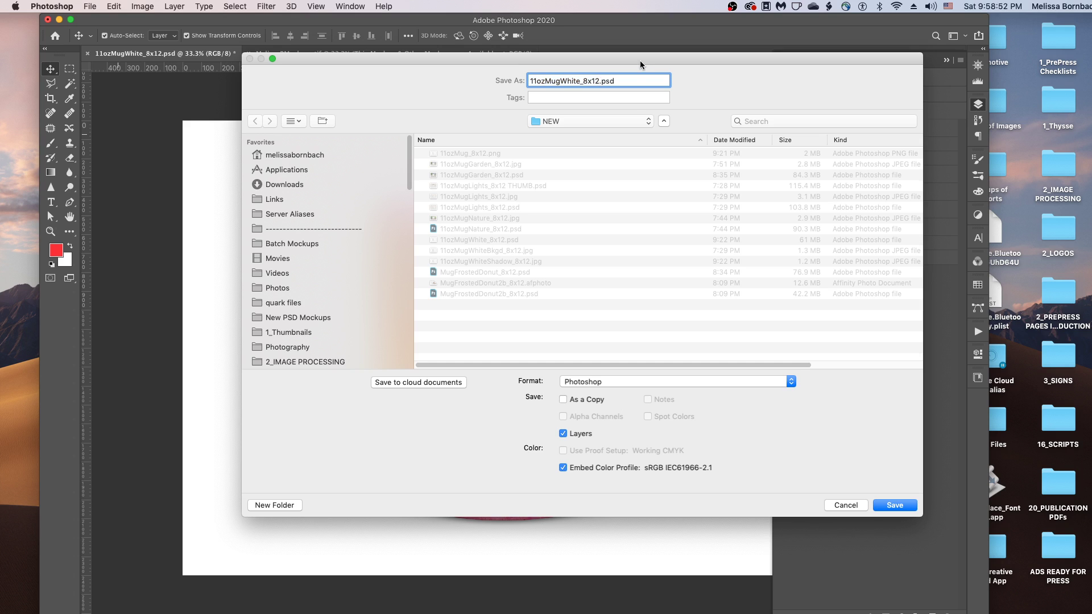
text(V2)
click(838, 504)
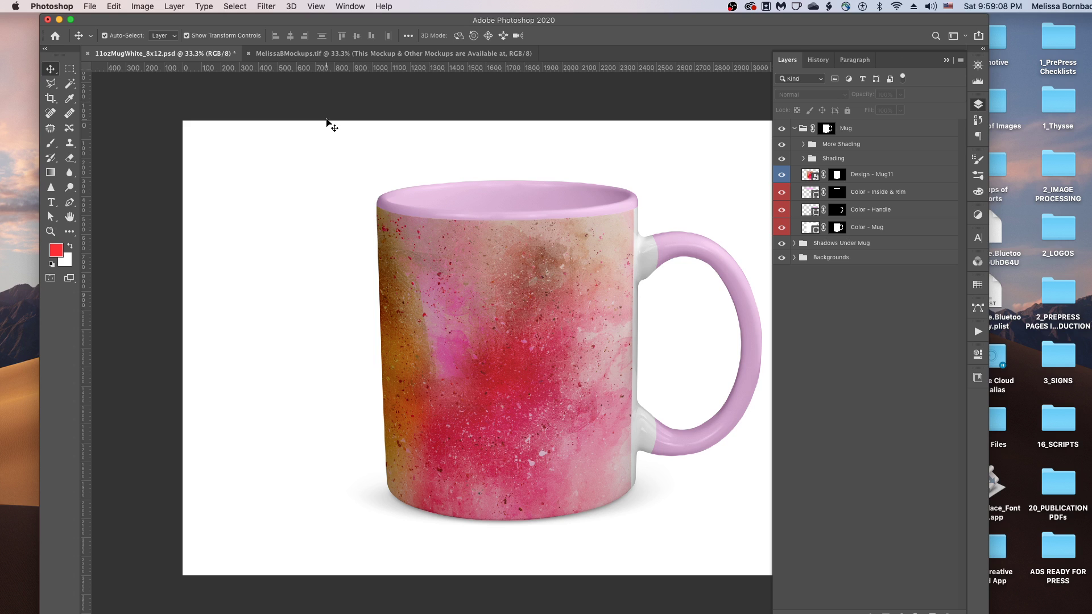
Switch to the MelissaBMockups.tif document showing the logo and website text.
click(412, 52)
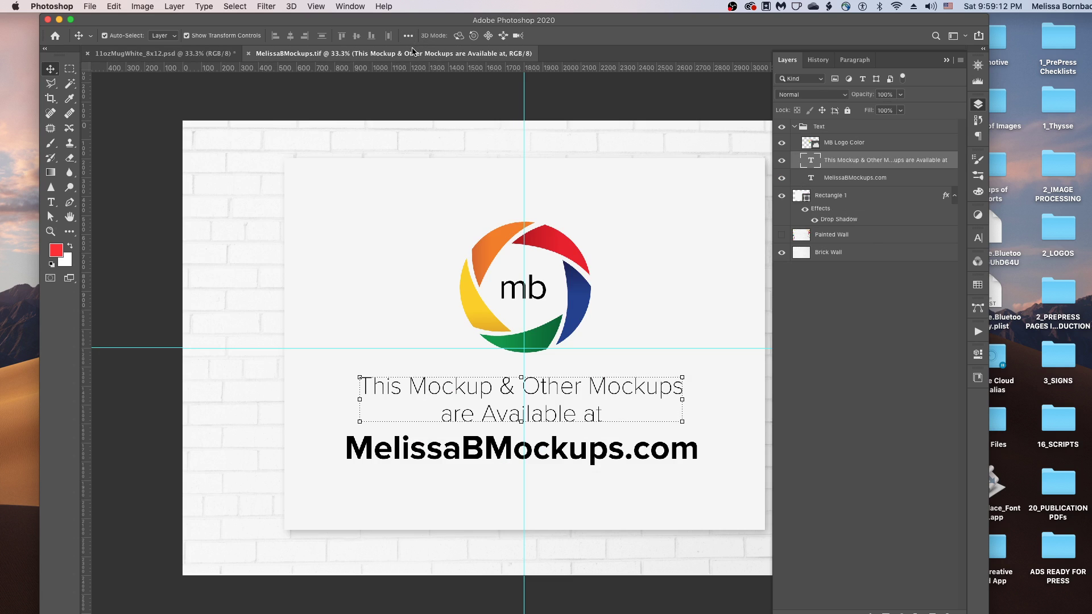